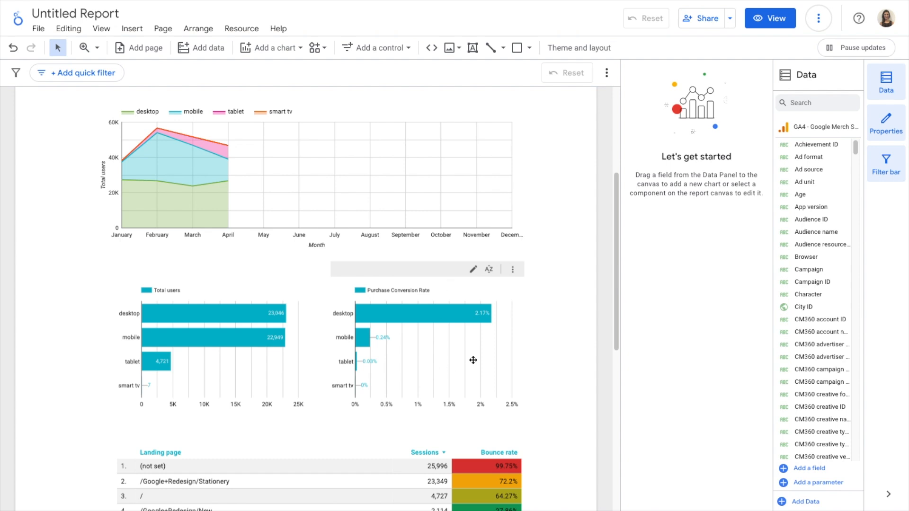
Step: Enable cross-filtering on the Purchase Conversion Rate bar chart
left_click(459, 295)
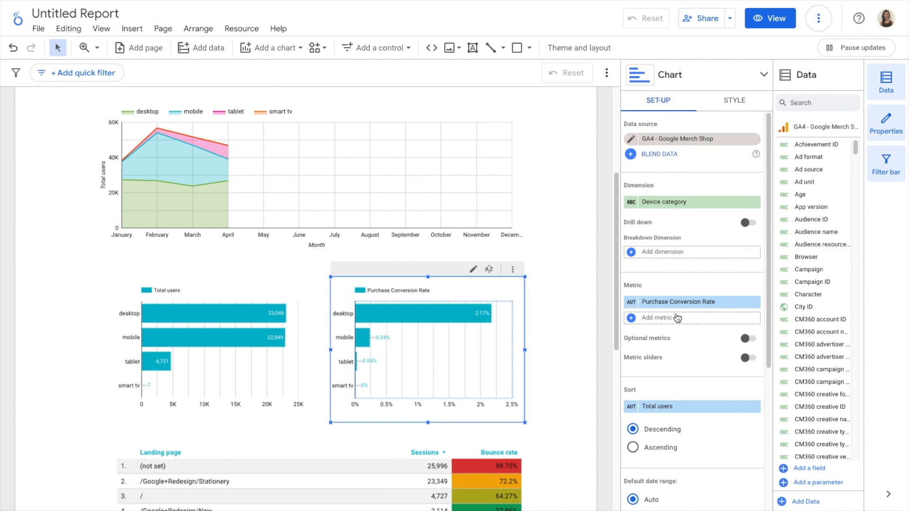
scroll(678, 317, "down", 1)
scroll(678, 317, "down", 5)
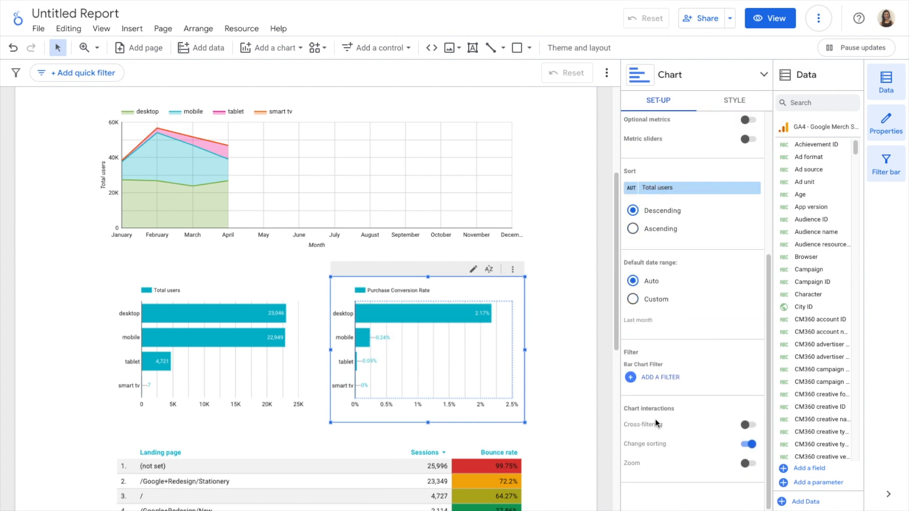
left_click(747, 426)
scroll(576, 321, "up", 3)
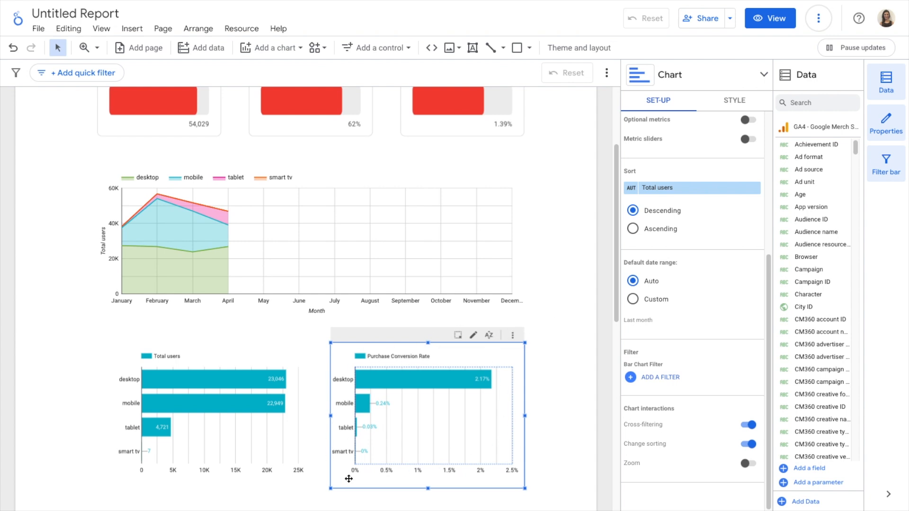
Step: Cross-filter the report by the desktop bar and review the filtered charts and table
mouse_move(430, 381)
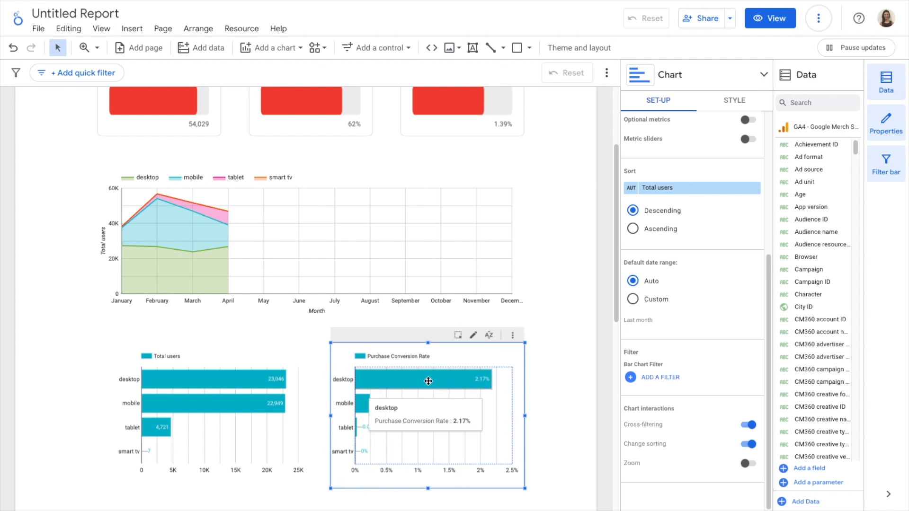
left_click(400, 379)
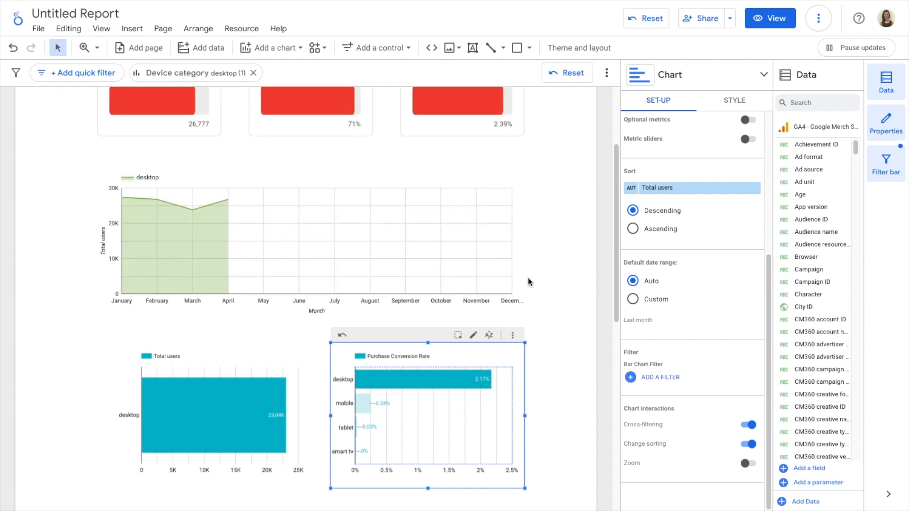
scroll(528, 277, "up", 3)
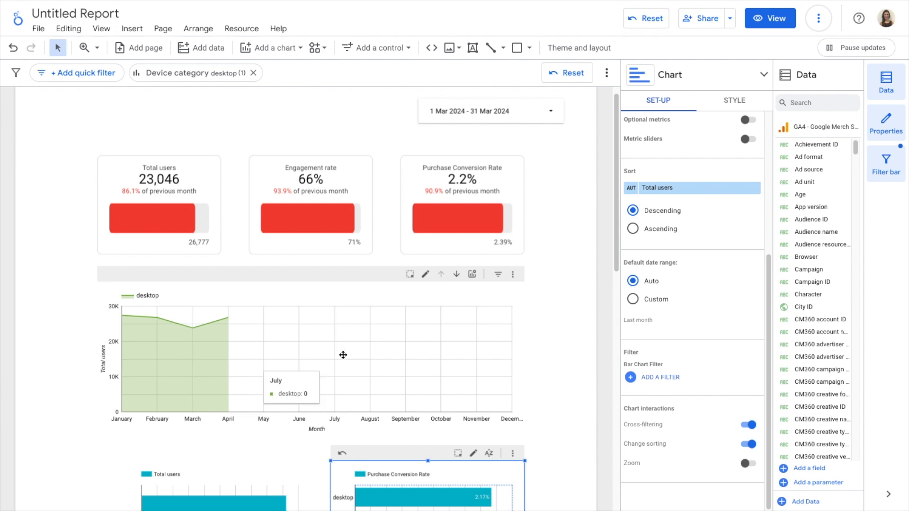
scroll(343, 356, "down", 3)
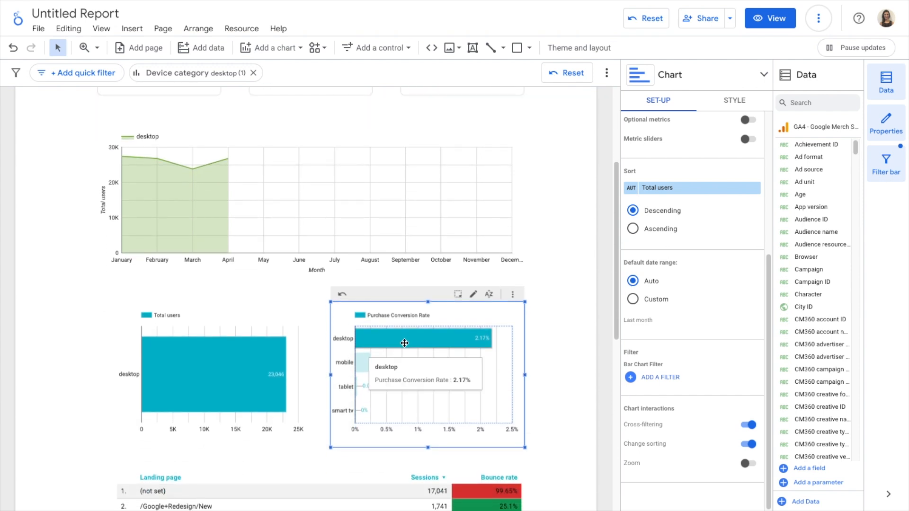
scroll(404, 343, "down", 2)
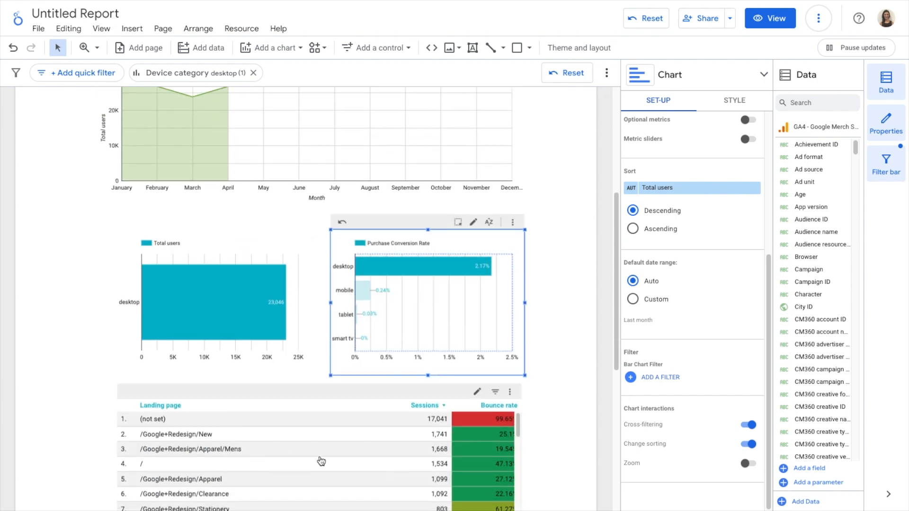
scroll(339, 459, "down", 2)
scroll(339, 459, "up", 2)
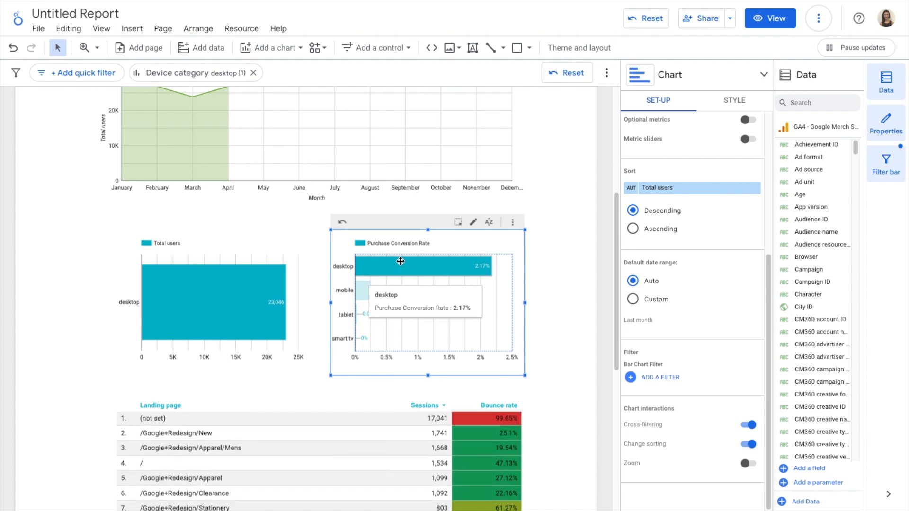
Step: Cross-filter the report by the mobile bar and review the filtered charts and table
left_click(362, 295)
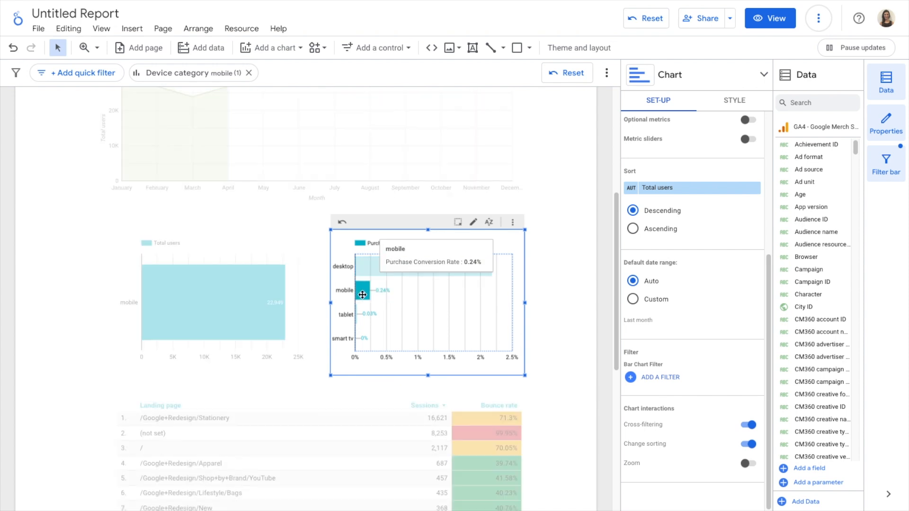
scroll(559, 253, "up", 5)
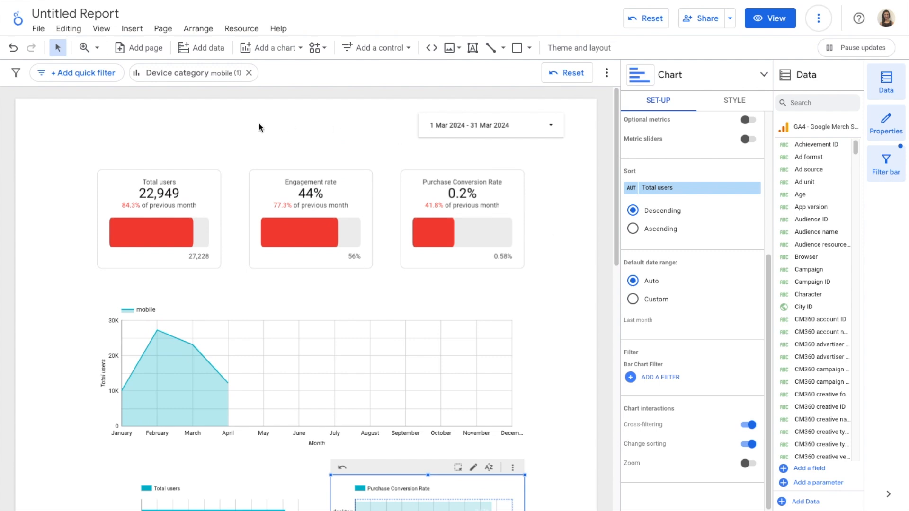
scroll(525, 362, "down", 3)
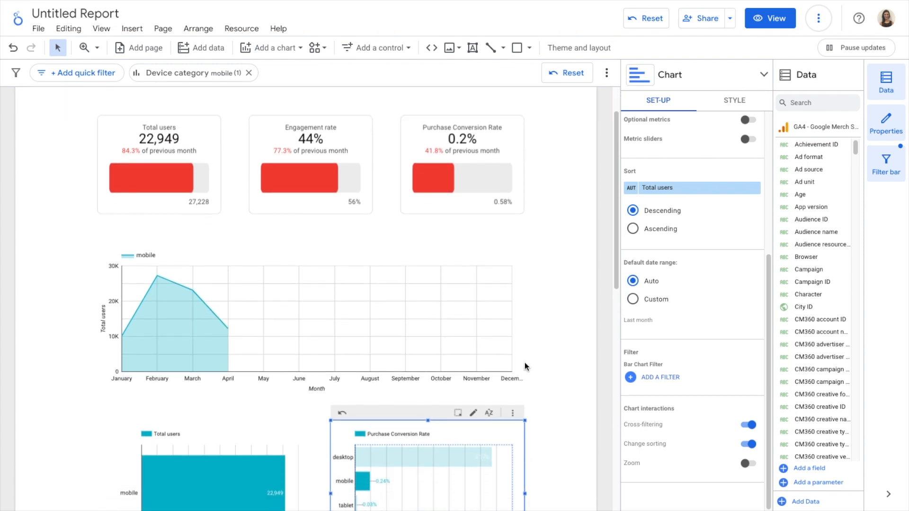
scroll(525, 362, "down", 5)
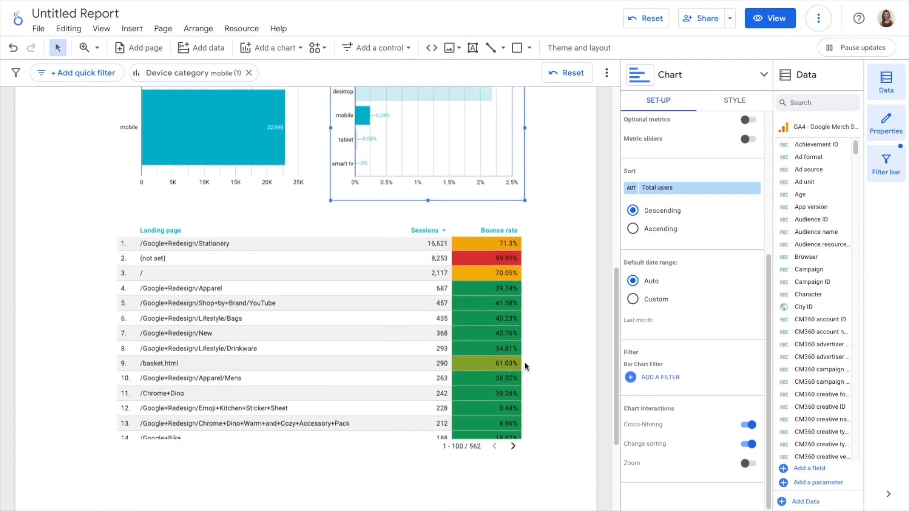
scroll(525, 362, "up", 5)
mouse_move(362, 367)
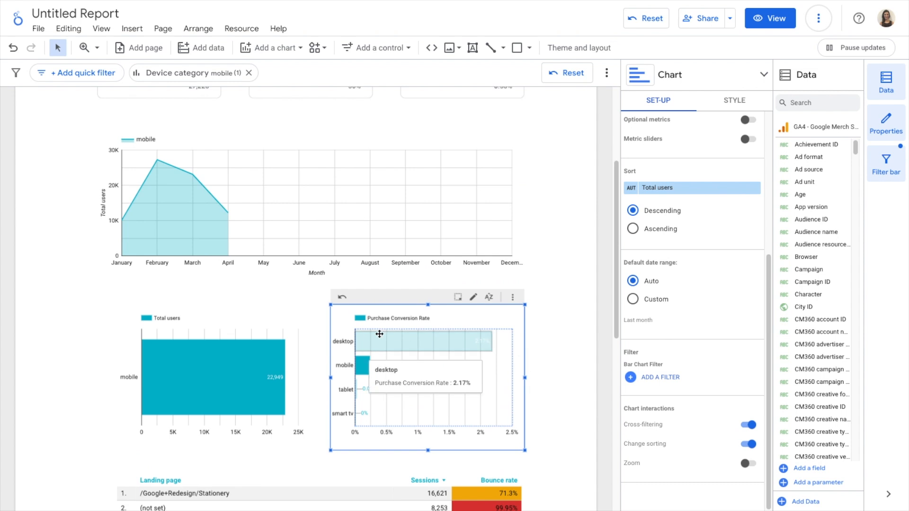
Step: Clear the mobile cross-filter and return to the top of the report
left_click(363, 364)
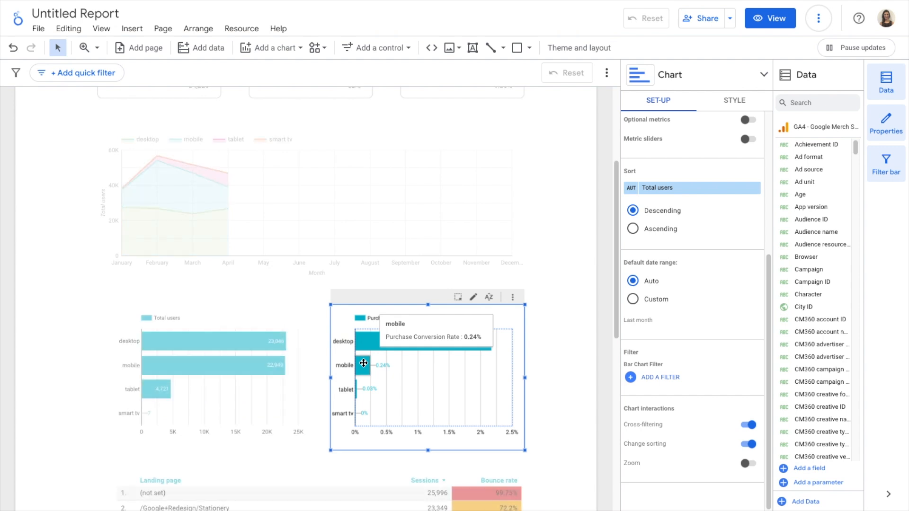
scroll(556, 309, "up", 1)
scroll(557, 313, "up", 3)
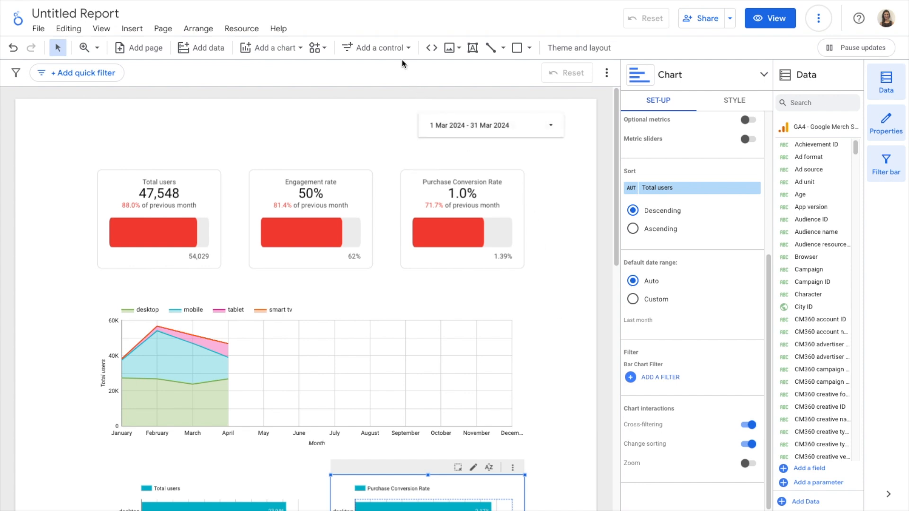
Step: Insert a drop-down list control beside the date range control
left_click(397, 47)
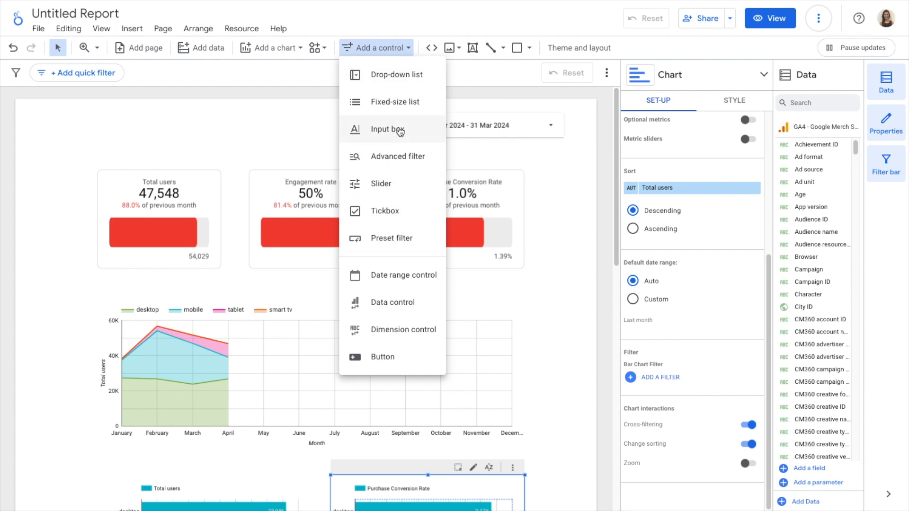
left_click(418, 76)
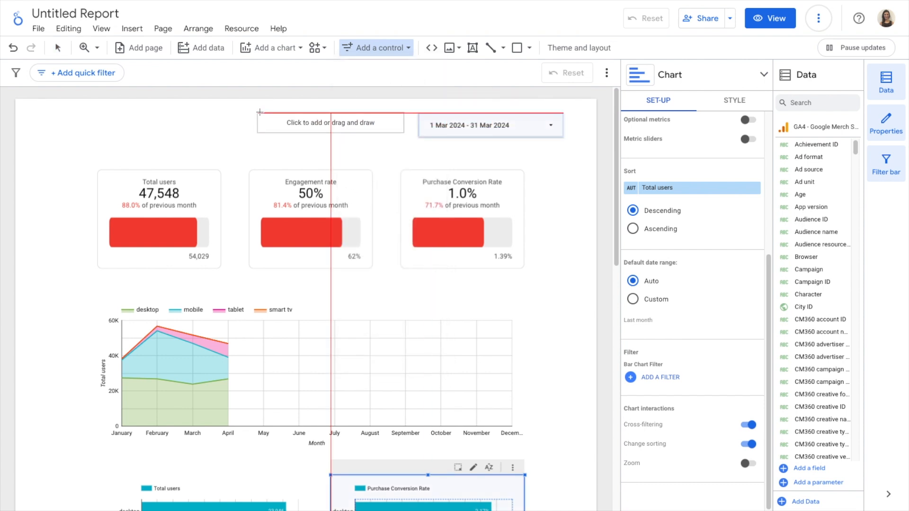
left_click(260, 113)
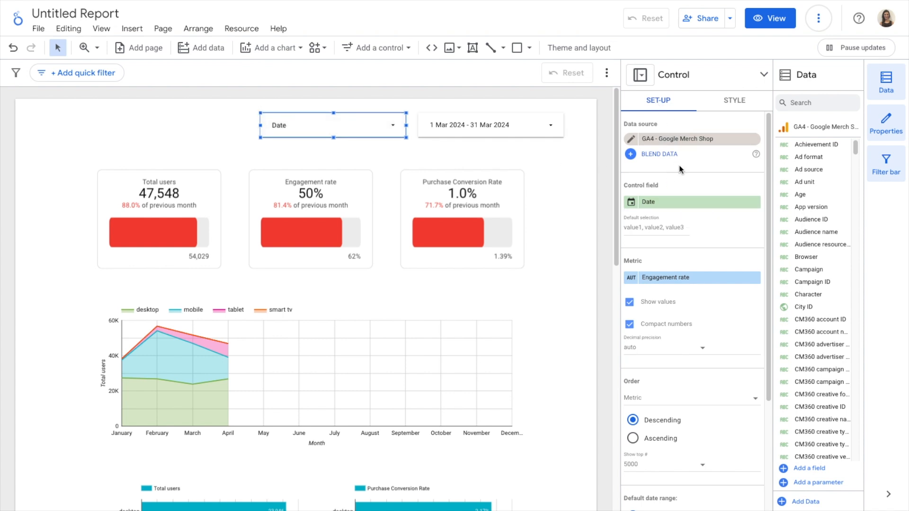
Step: Set the drop-down control's field to Session default channel group
left_click(675, 204)
type("c")
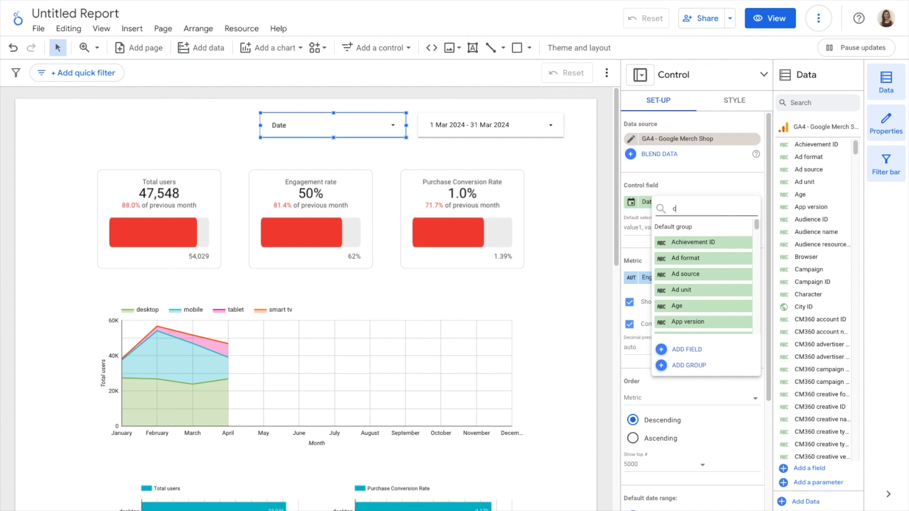
type("han")
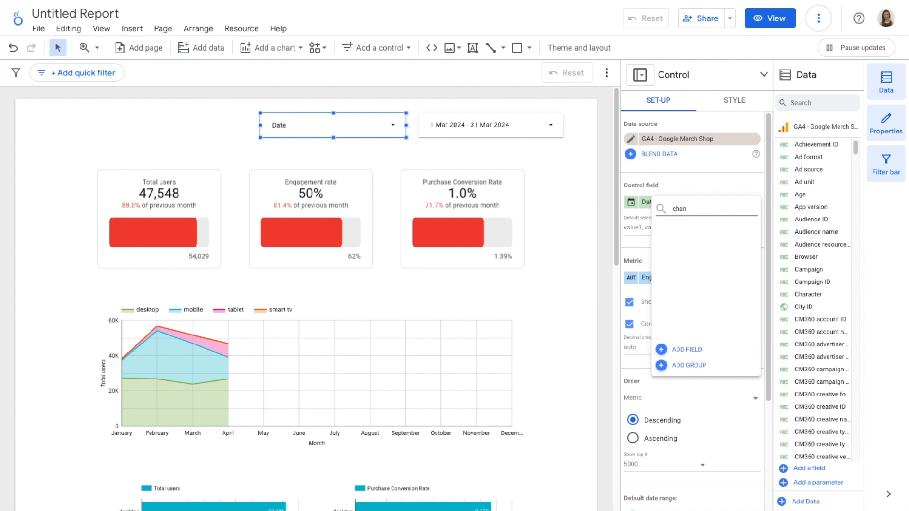
type("eene")
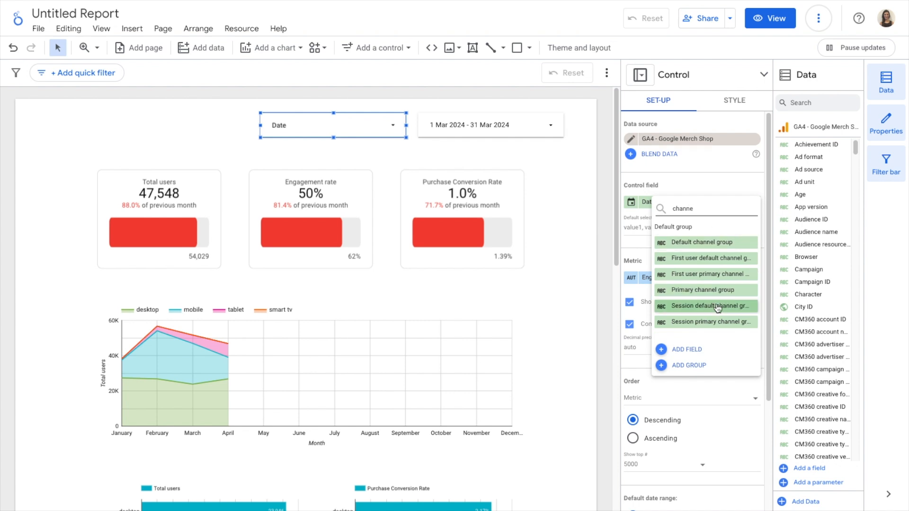
left_click(711, 306)
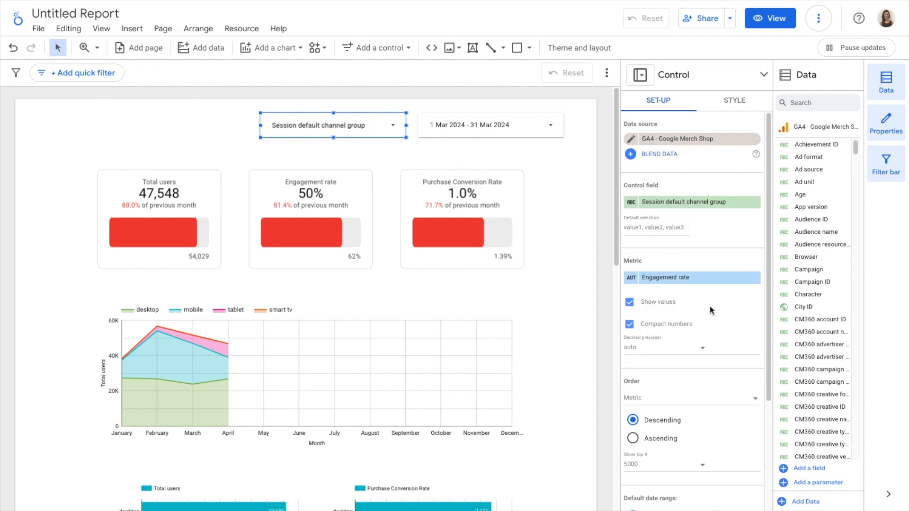
Step: Set the drop-down control's metric to Total users
left_click(391, 126)
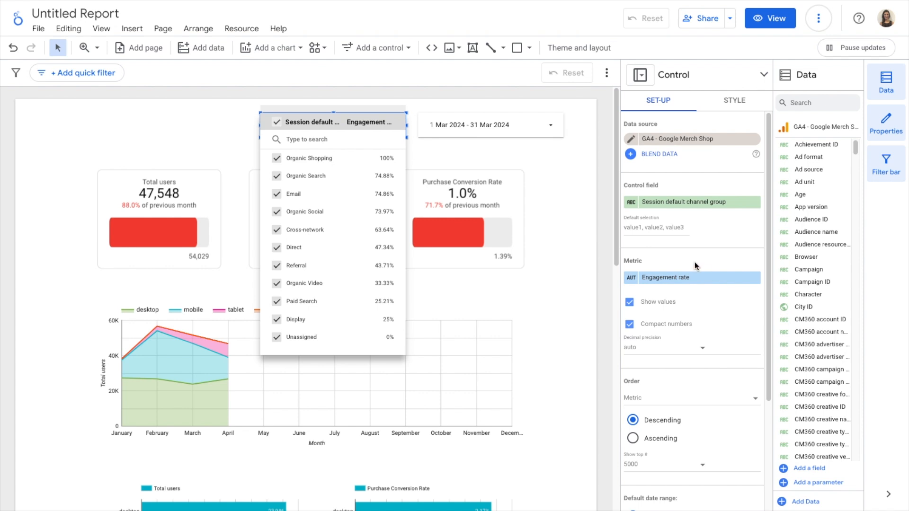
left_click(677, 278)
left_click(678, 278)
type("total u")
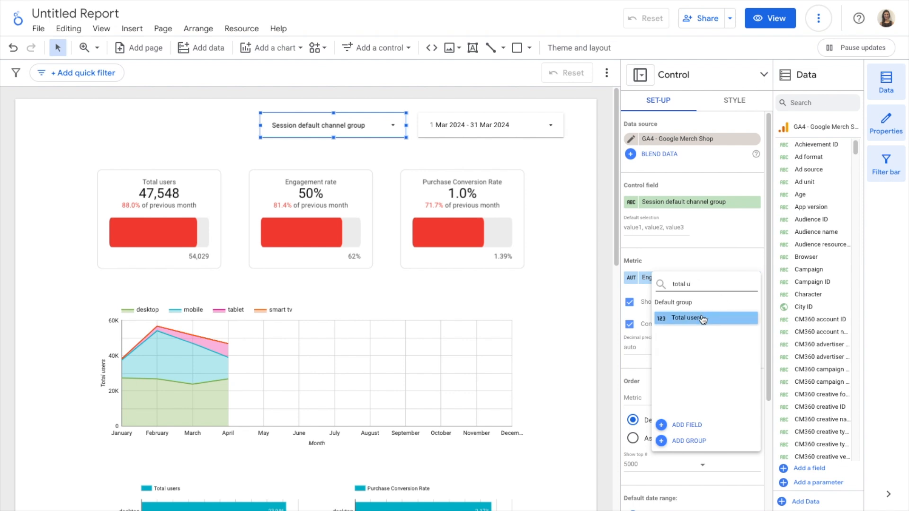
left_click(699, 319)
left_click(374, 125)
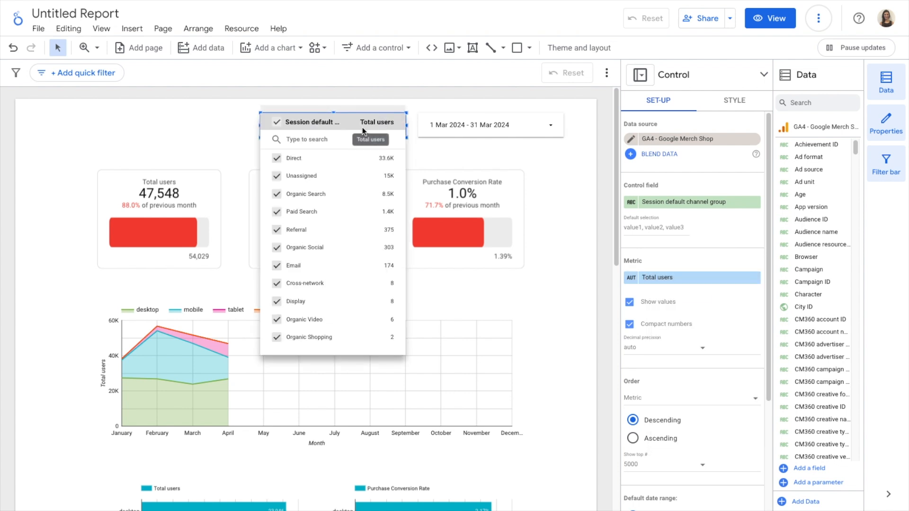
left_click(630, 303)
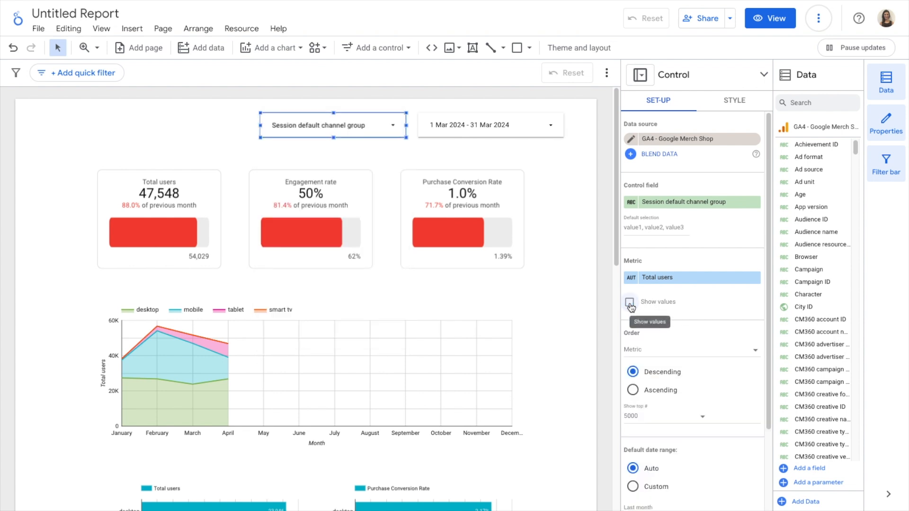
left_click(385, 132)
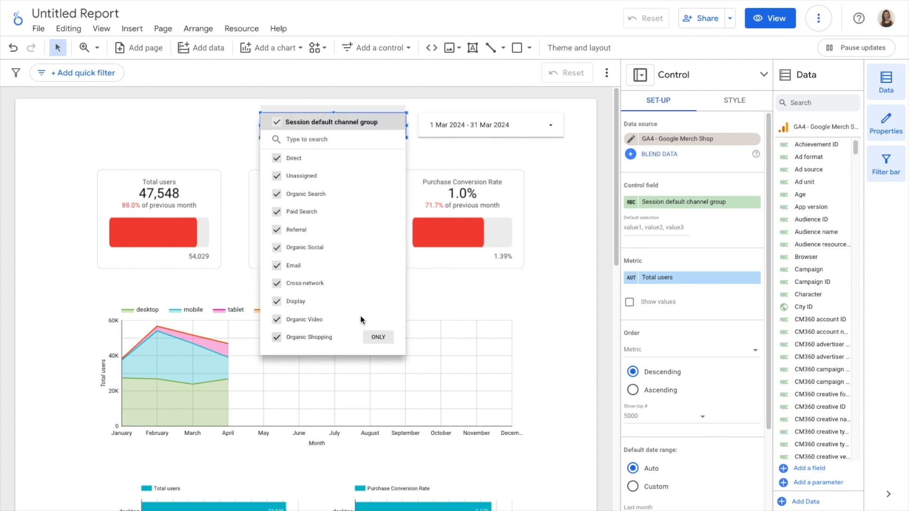
left_click(630, 302)
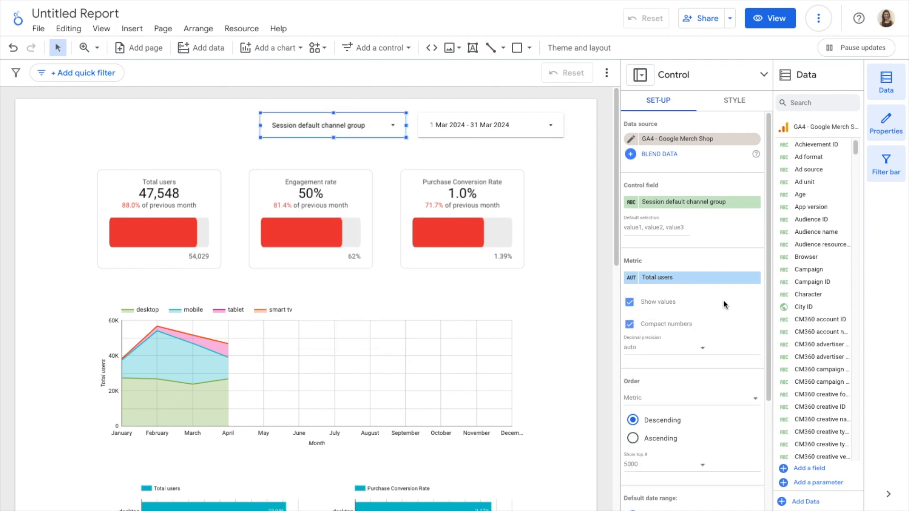
Step: Filter the drop-down control to only Direct and review the filtered report
left_click(390, 126)
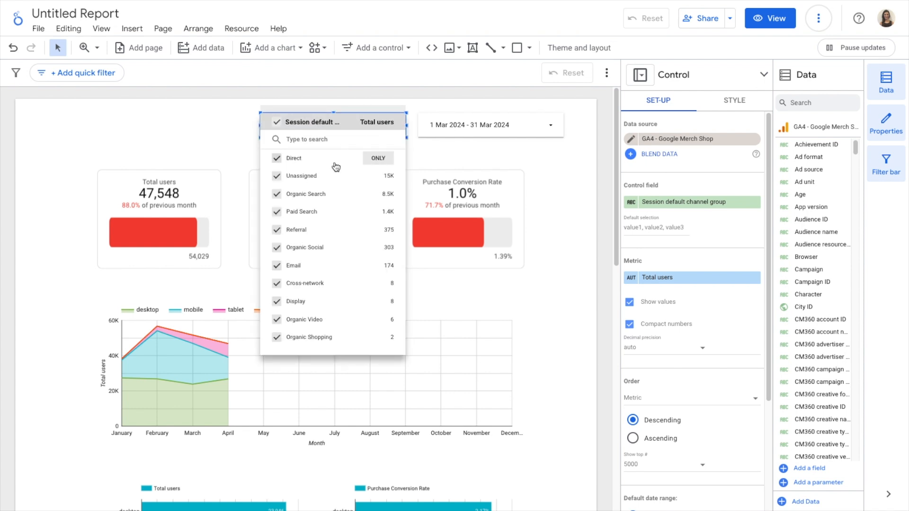
left_click(379, 159)
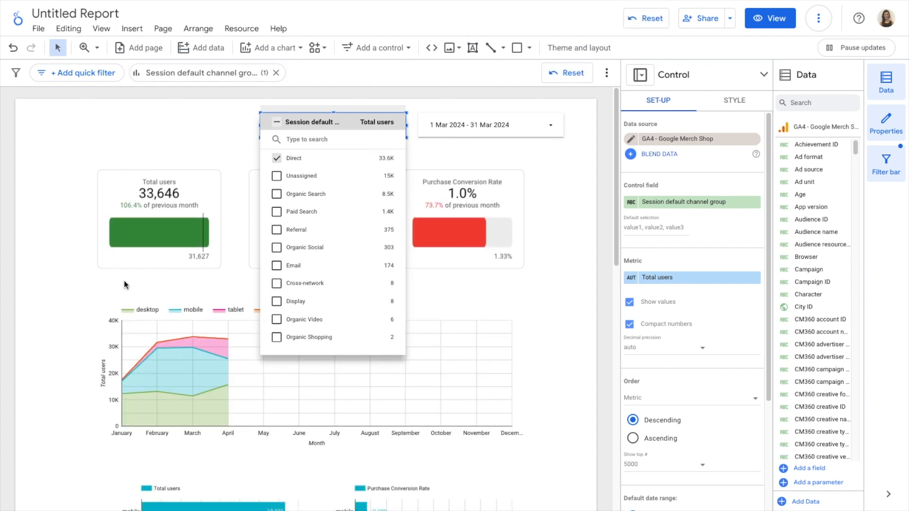
left_click(73, 246)
scroll(308, 290, "down", 3)
scroll(308, 290, "down", 9)
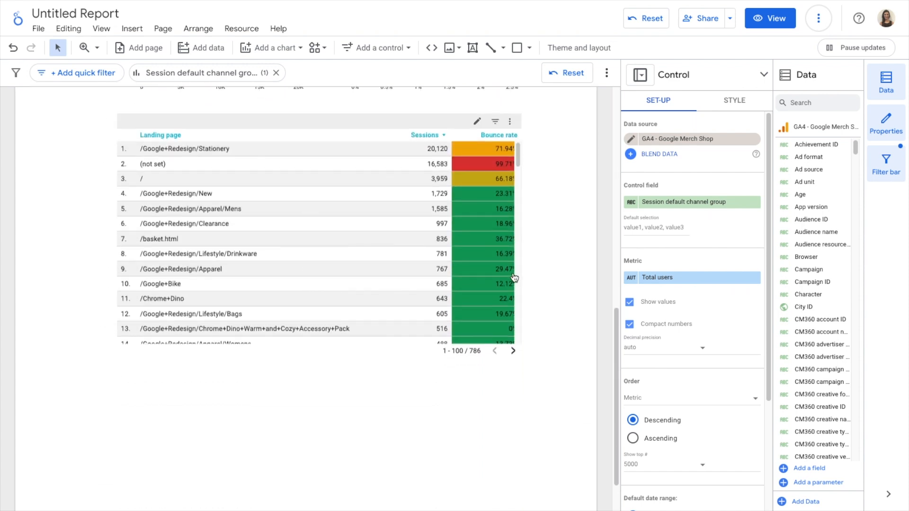
scroll(534, 303, "up", 7)
scroll(534, 303, "up", 5)
Step: Add Organic Search to the drop-down control's selection alongside Direct
left_click(388, 125)
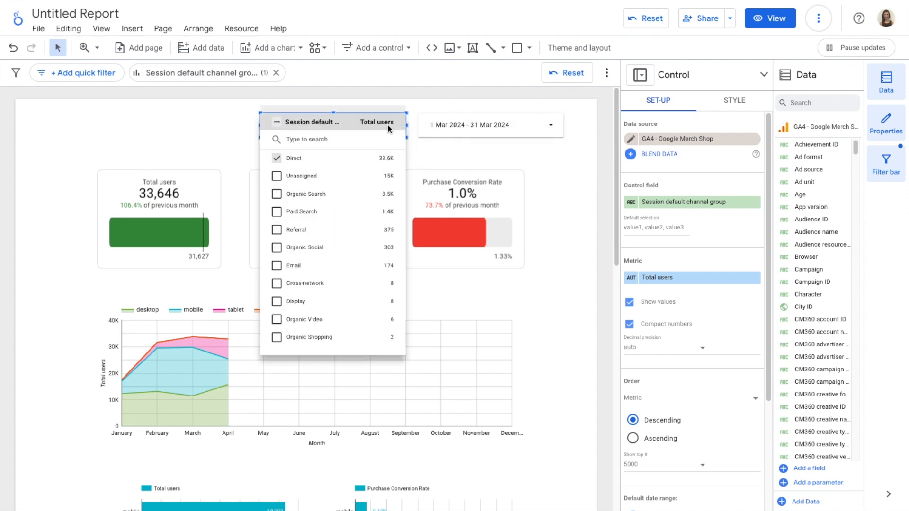
left_click(277, 195)
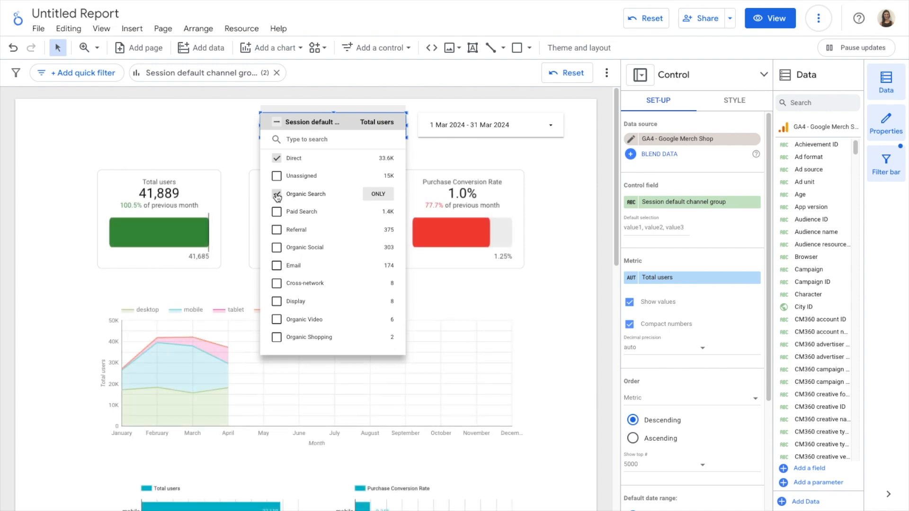
left_click(198, 134)
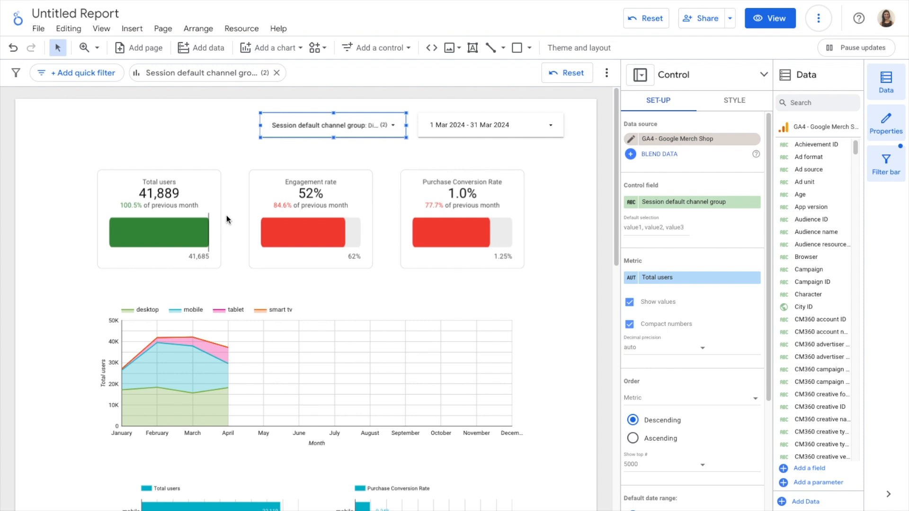
Step: Select all channel groups in the drop-down control's list
left_click(350, 125)
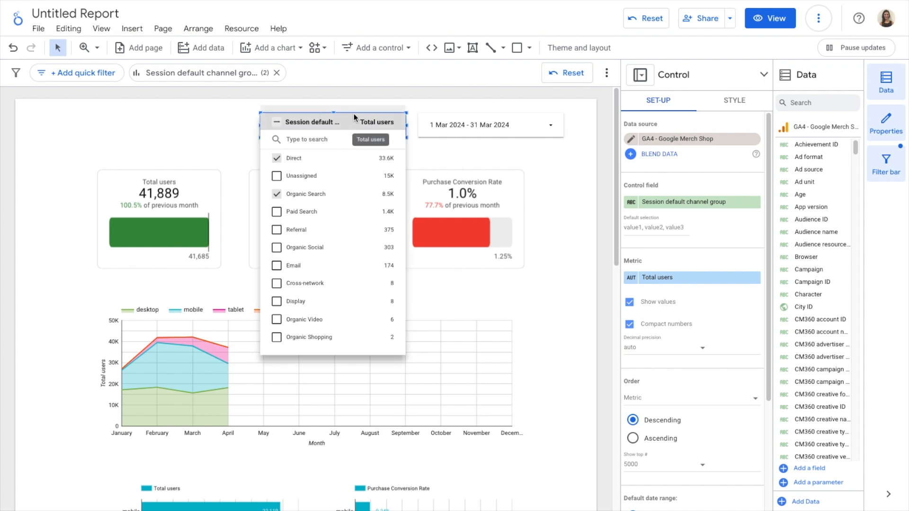
left_click(278, 123)
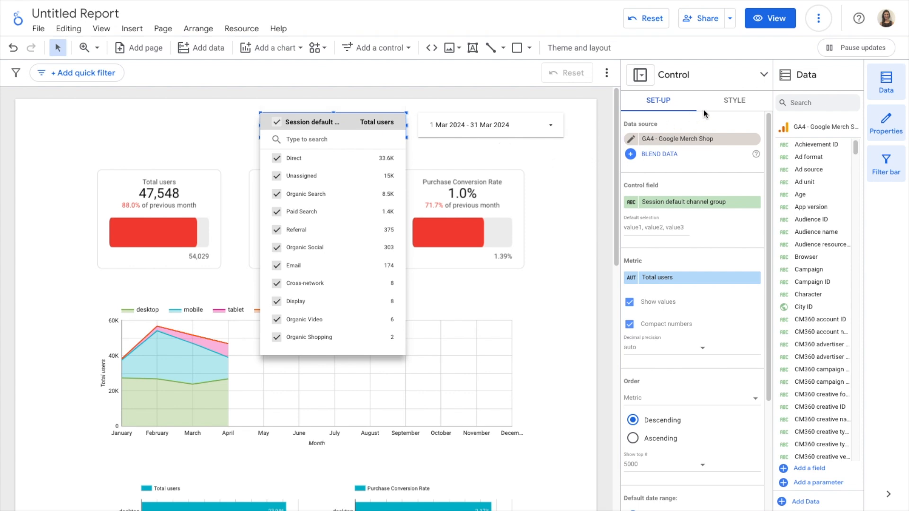
Step: Enable single-select for the drop-down control and search its list for organic, then clear the search
left_click(741, 103)
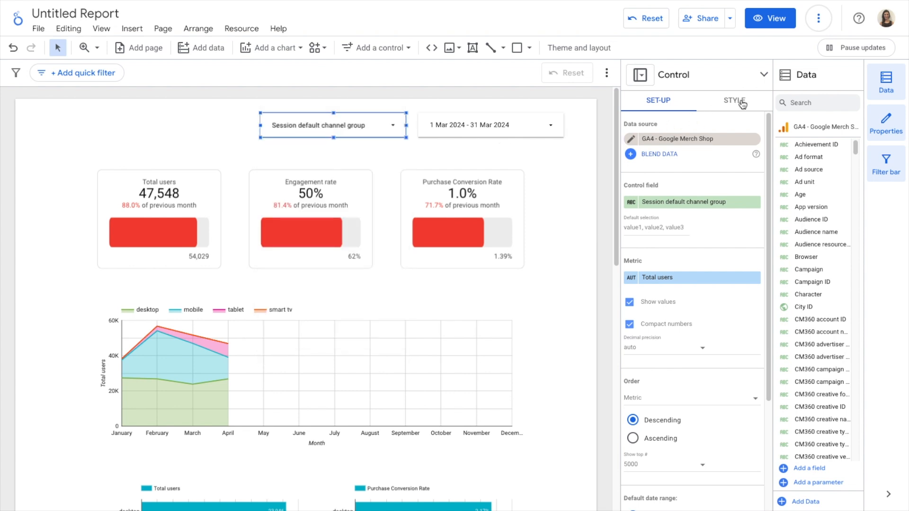
left_click(741, 105)
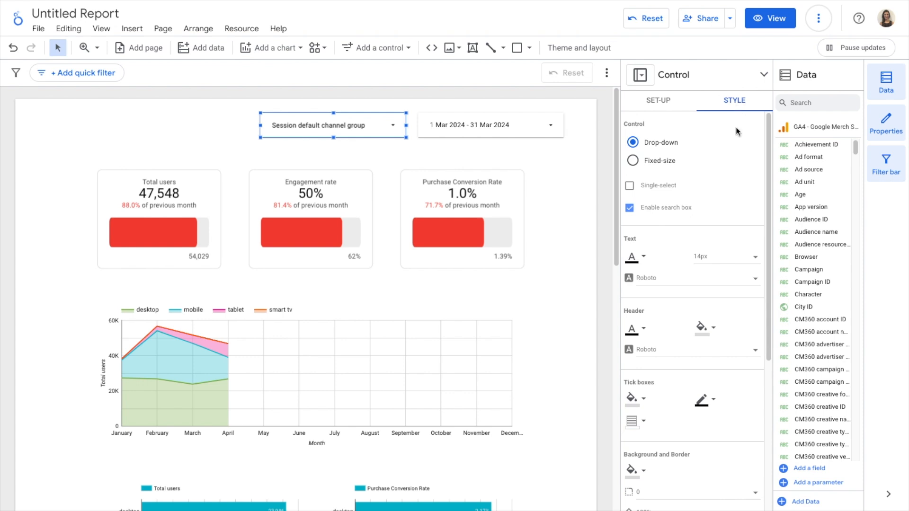
left_click(630, 186)
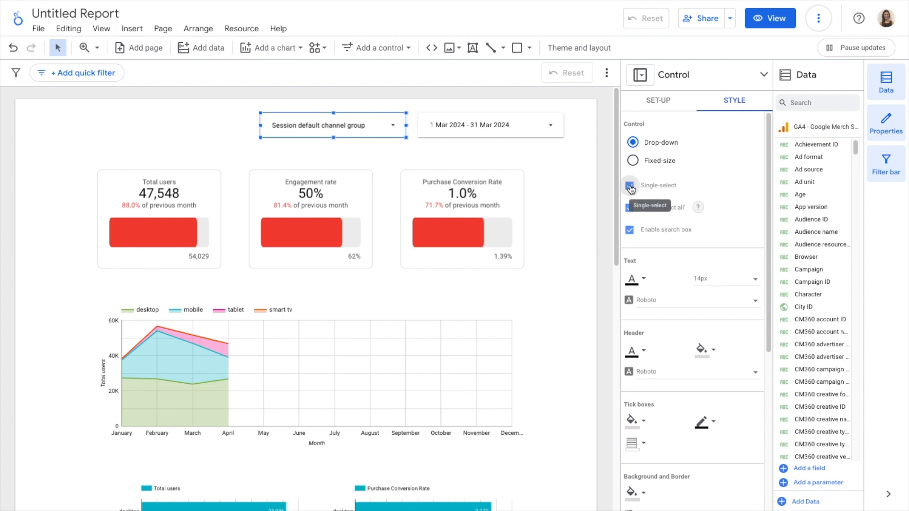
left_click(392, 131)
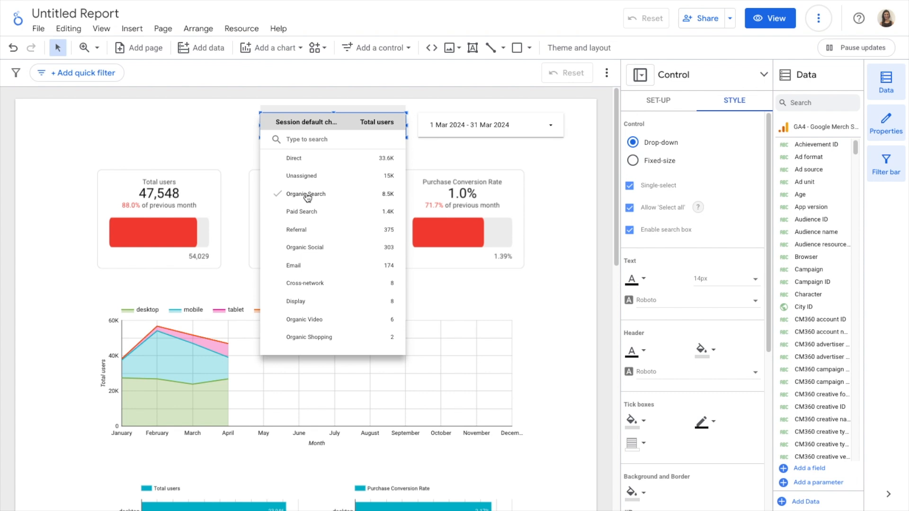
left_click(292, 160)
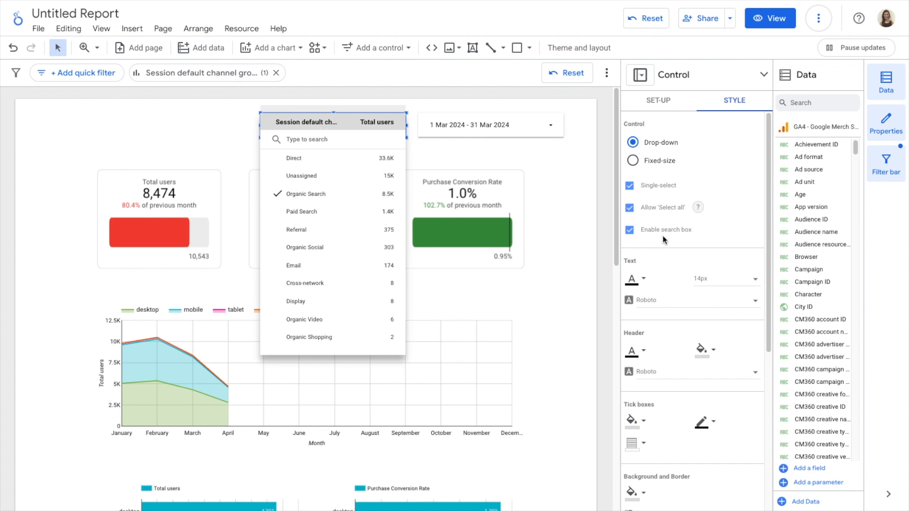
left_click(328, 139)
type("organic")
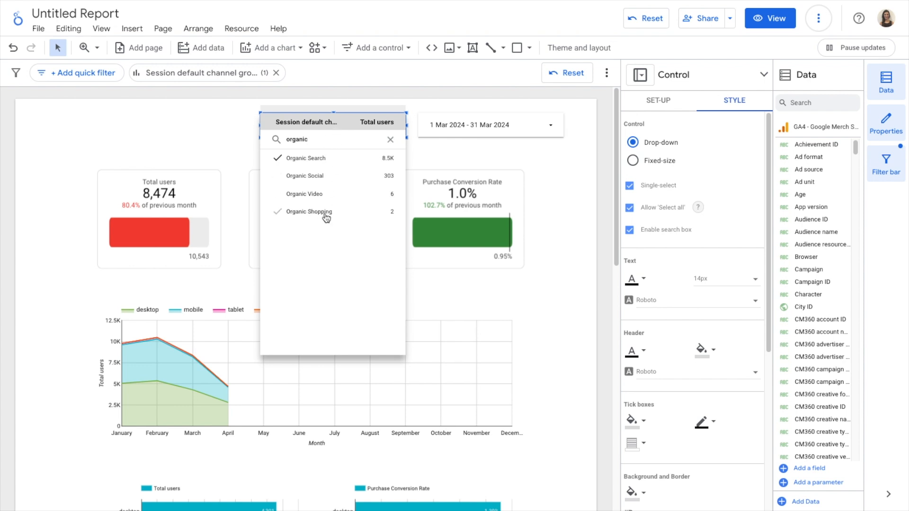
double_click(318, 142)
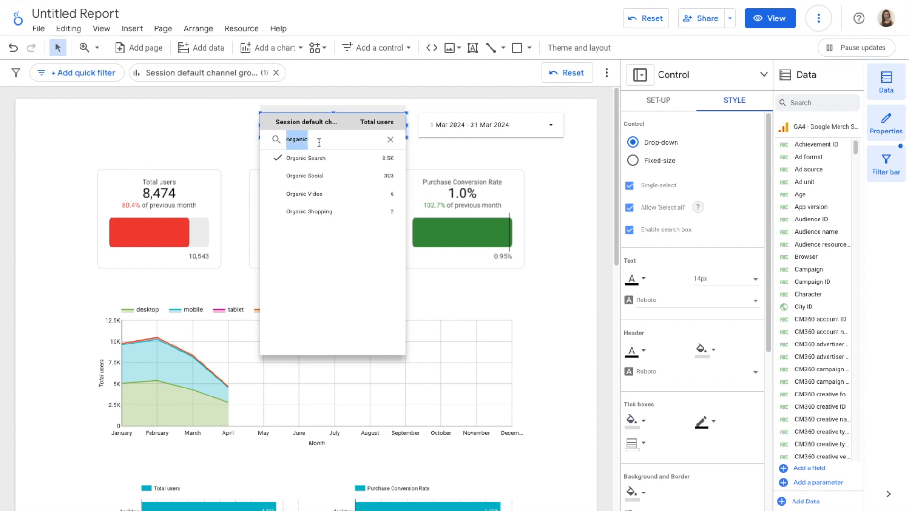
key("BackSpace")
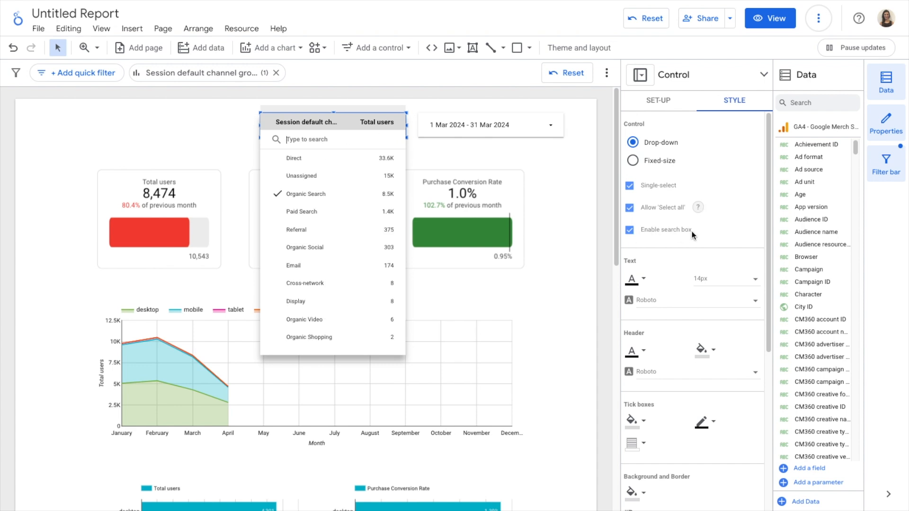
Step: Turn off the control's search box, check the drop-down list, then re-enable the search box
left_click(628, 230)
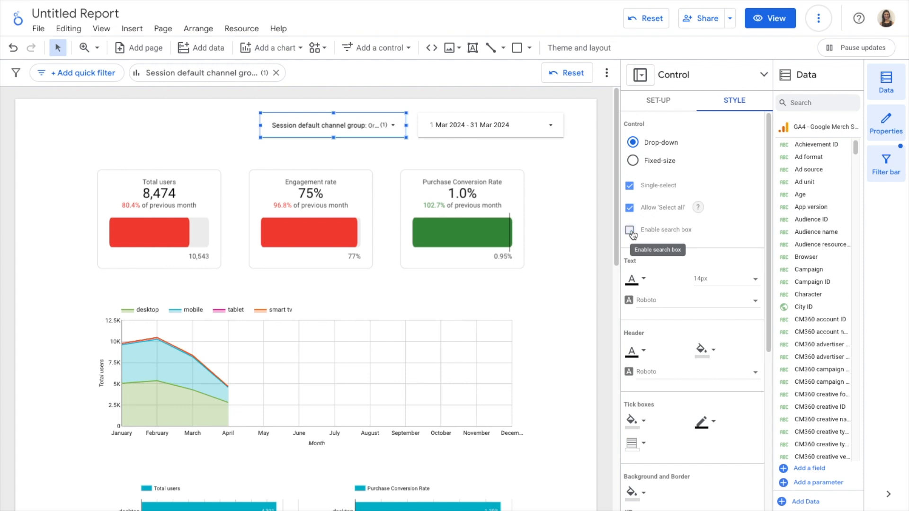
left_click(393, 128)
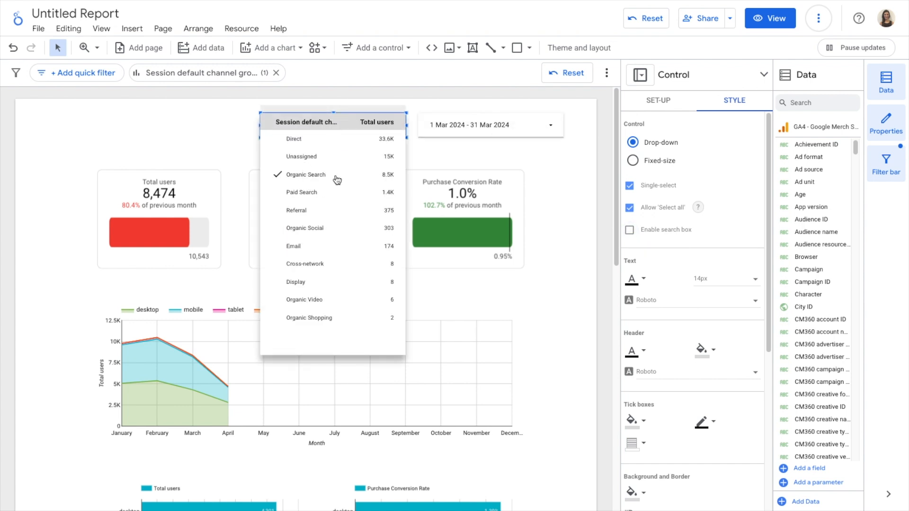
left_click(630, 233)
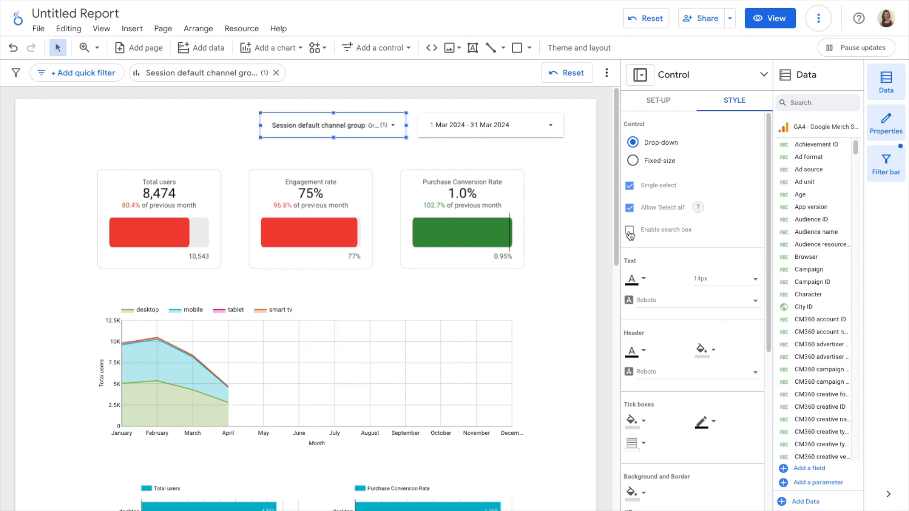
left_click(630, 231)
Step: Disable single-select for the drop-down control and reopen its list with all channels selected
left_click(630, 187)
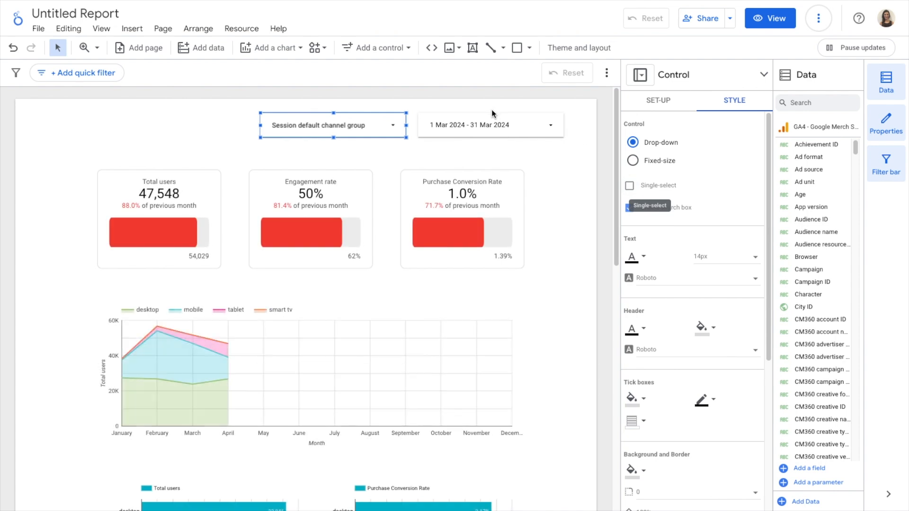
left_click(393, 130)
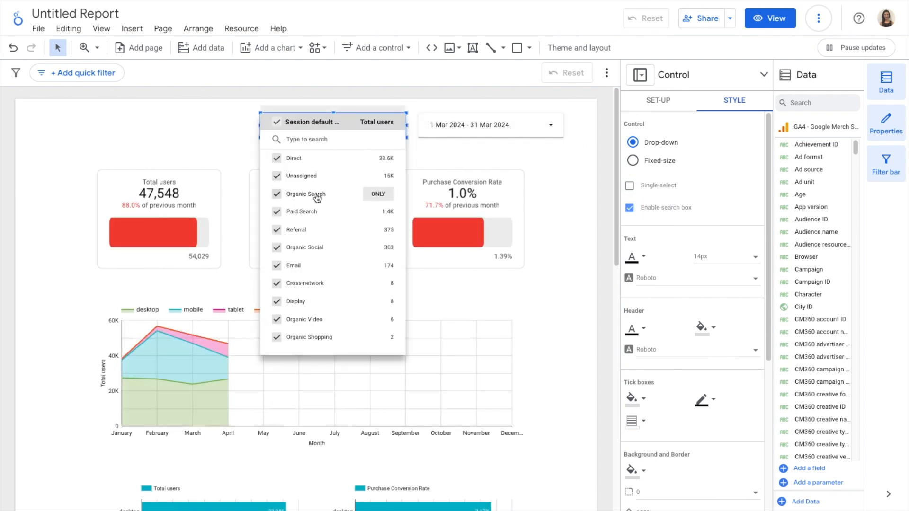
left_click(749, 185)
Step: Scroll through the drop-down control's remaining style options
scroll(749, 187, "down", 2)
scroll(749, 186, "down", 1)
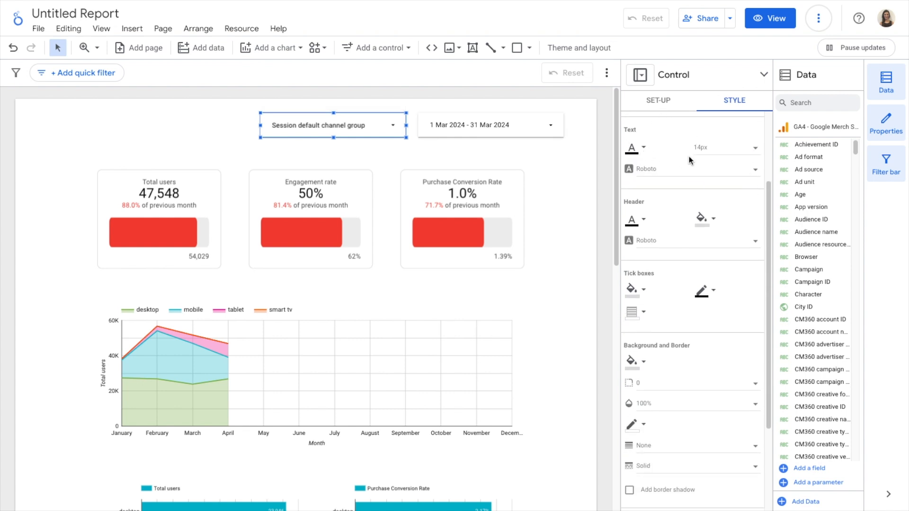
scroll(689, 157, "down", 1)
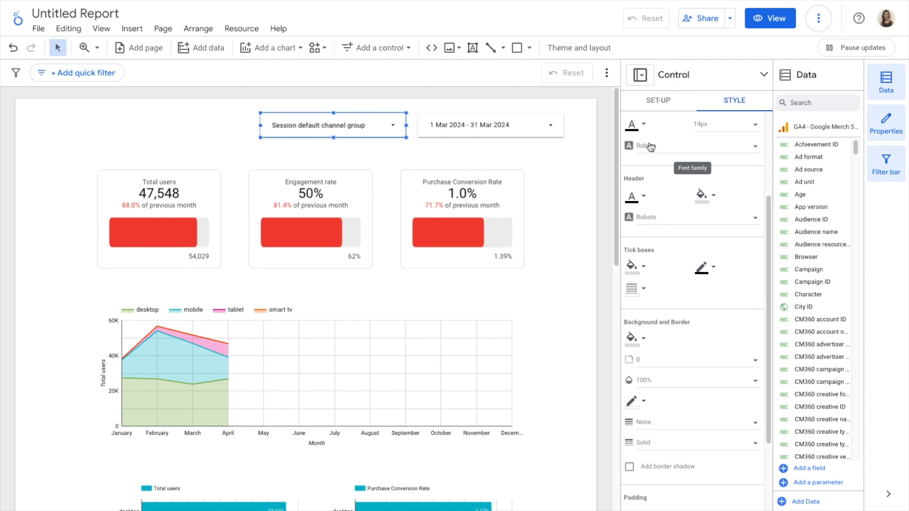
scroll(649, 142, "down", 3)
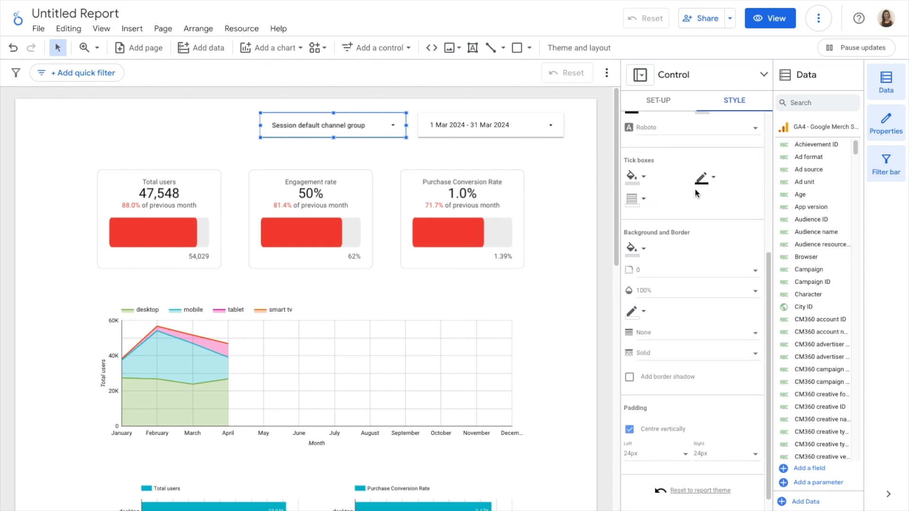
scroll(696, 189, "down", 1)
scroll(681, 281, "up", 8)
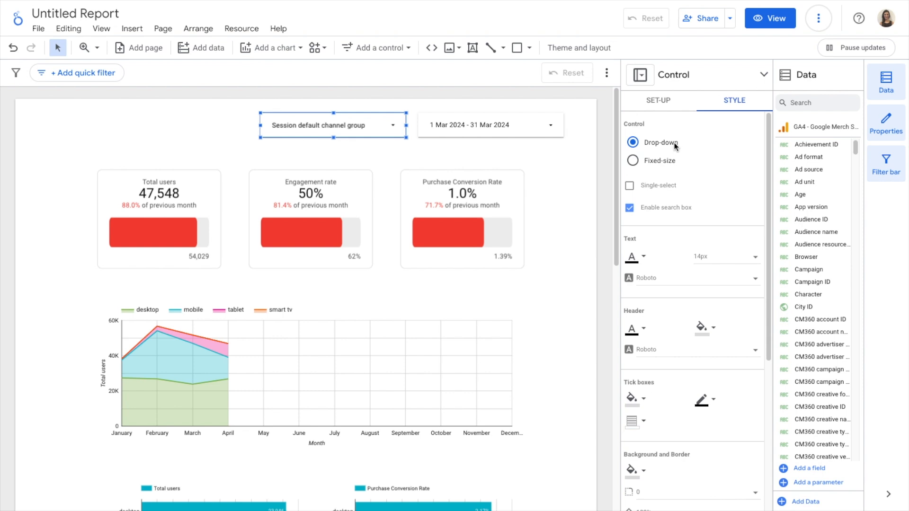
Step: Try the fixed-size control style stretched to list height, then revert to drop-down at the original size
left_click(391, 128)
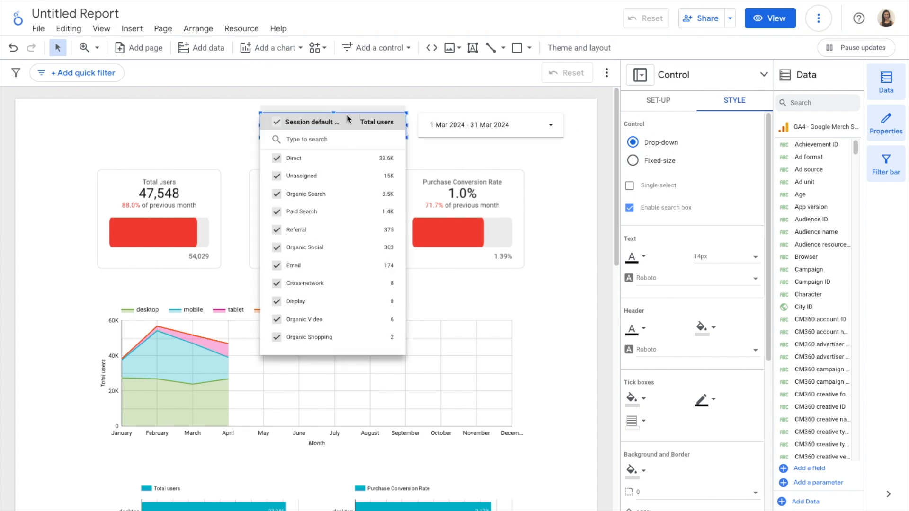
left_click(715, 133)
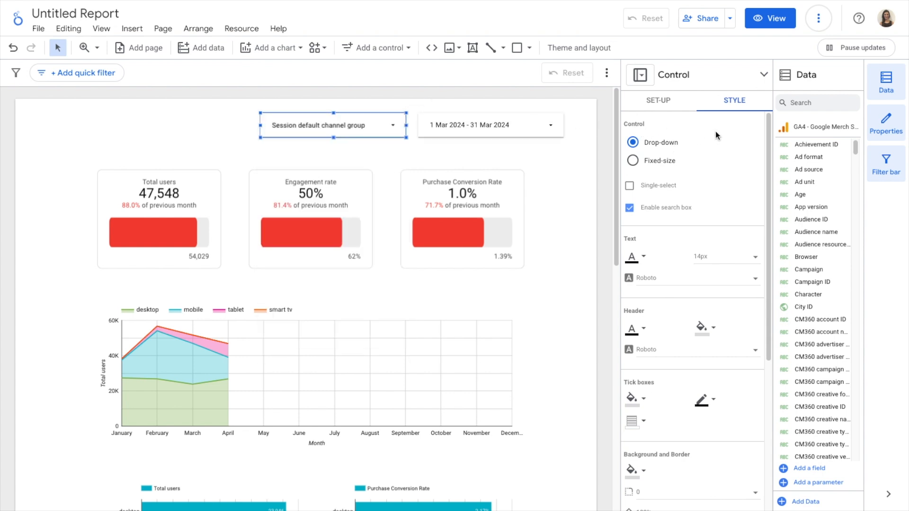
left_click(634, 161)
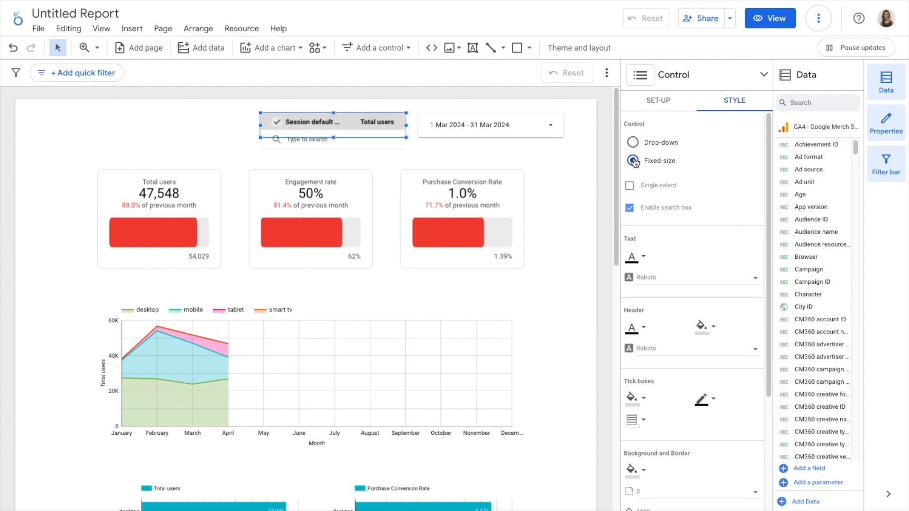
left_click_drag(332, 138, 333, 354)
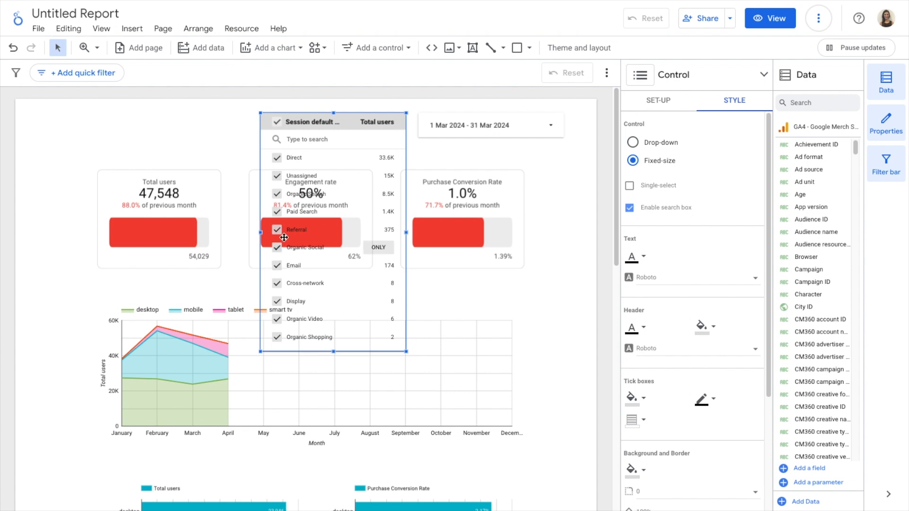
left_click(633, 143)
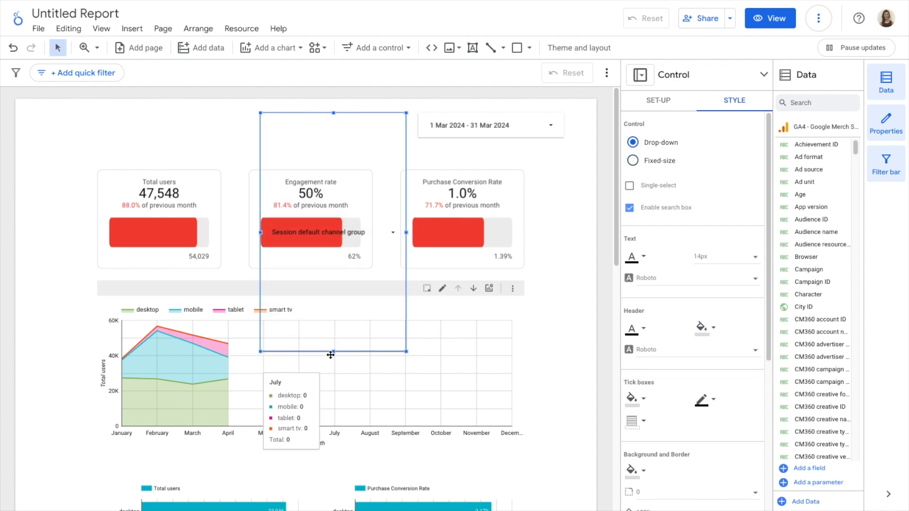
left_click_drag(336, 302, 341, 136)
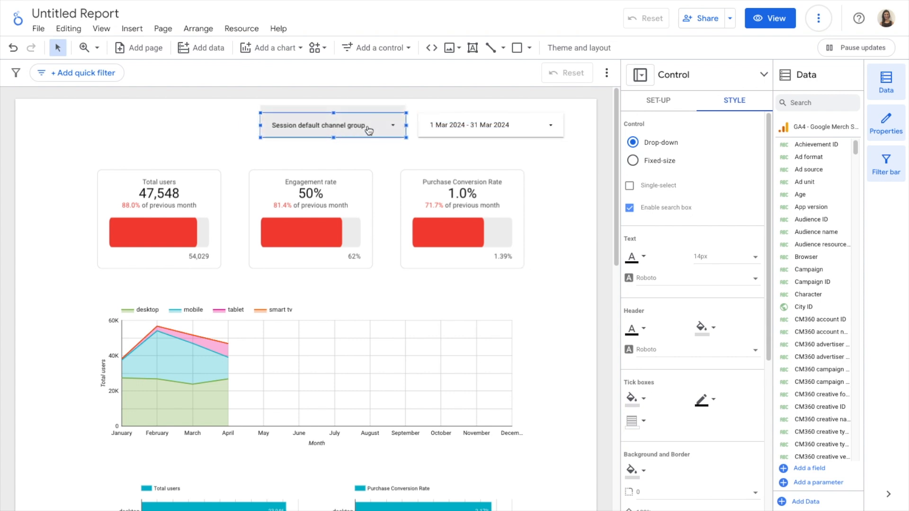
left_click(396, 129)
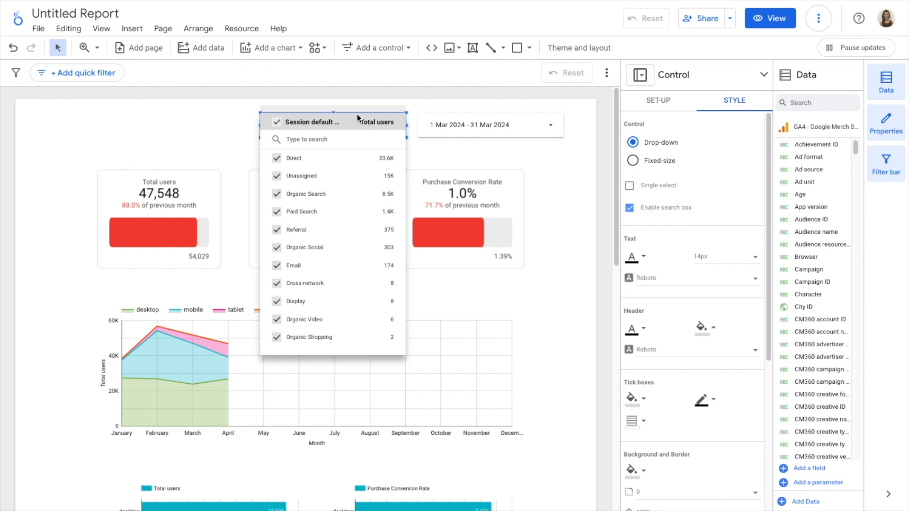
left_click(405, 10)
left_click(388, 48)
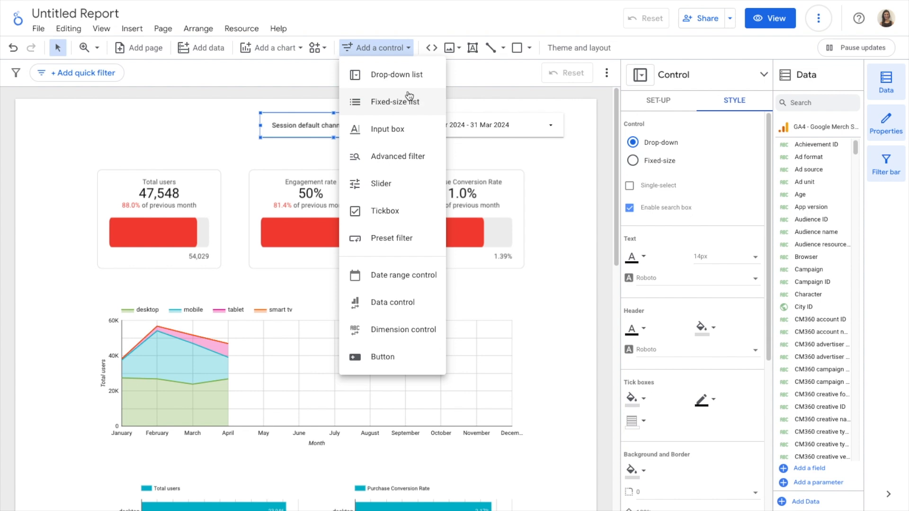
left_click(732, 140)
Step: Rename the drop-down control's field to Session marketing channel
left_click(670, 102)
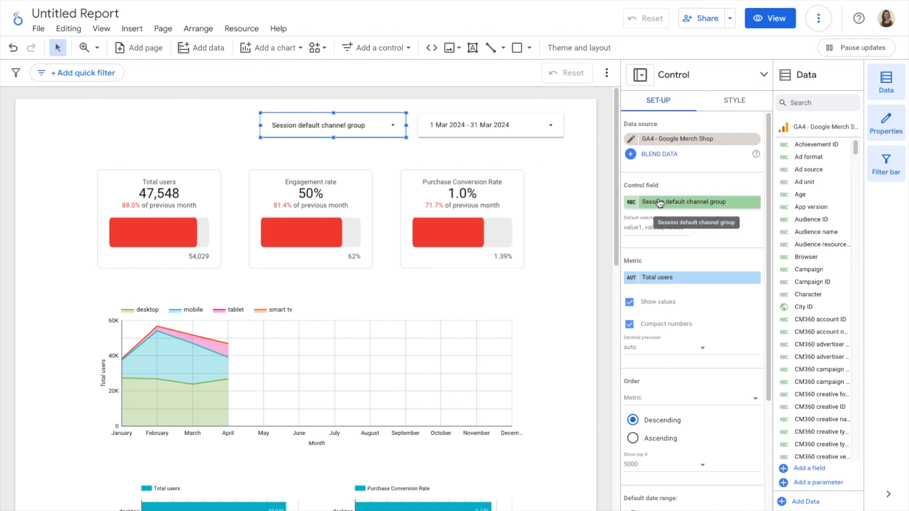
left_click(632, 204)
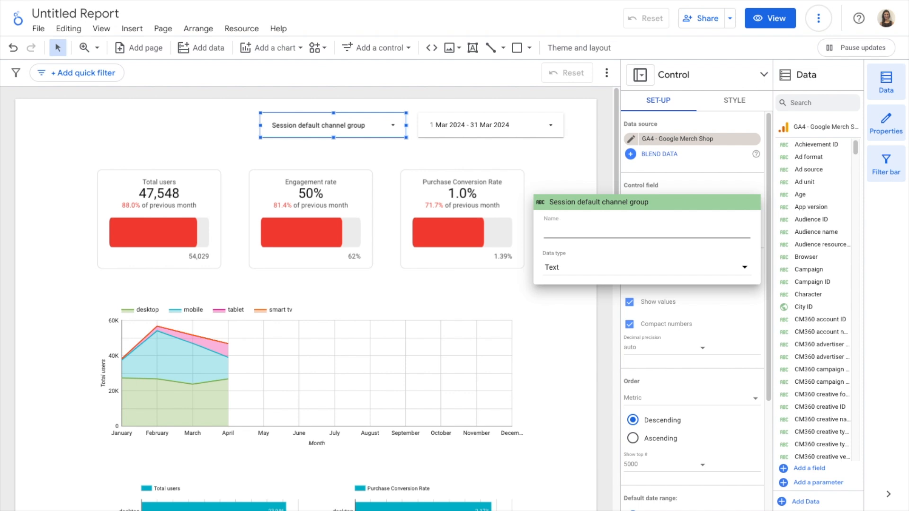
type("Sessi")
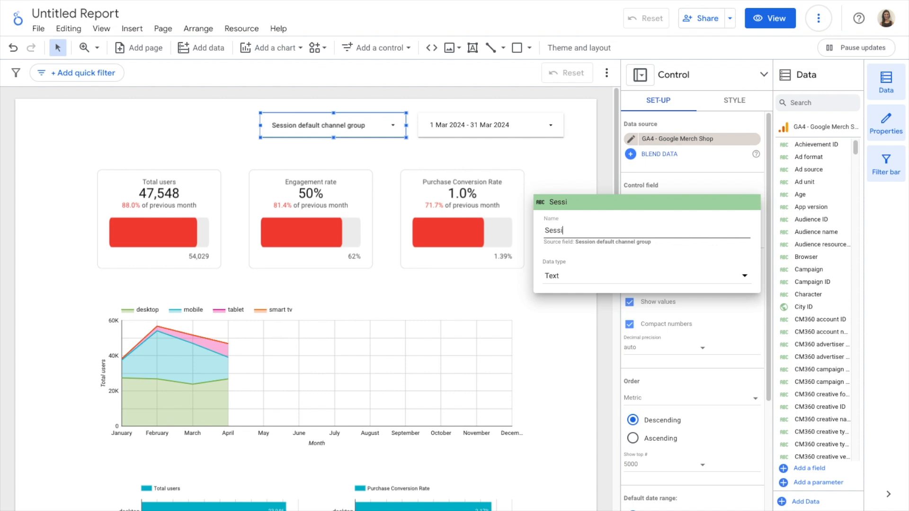
type("on marketing ch")
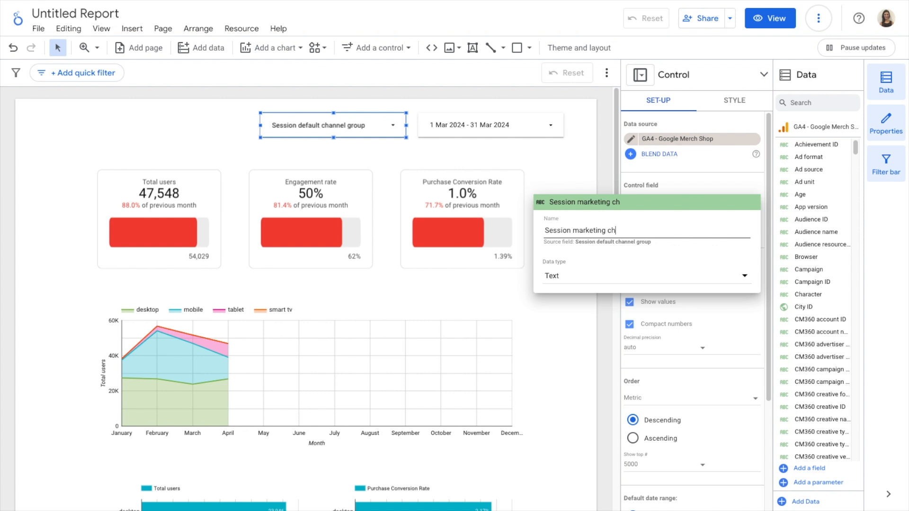
type("annel")
left_click(716, 172)
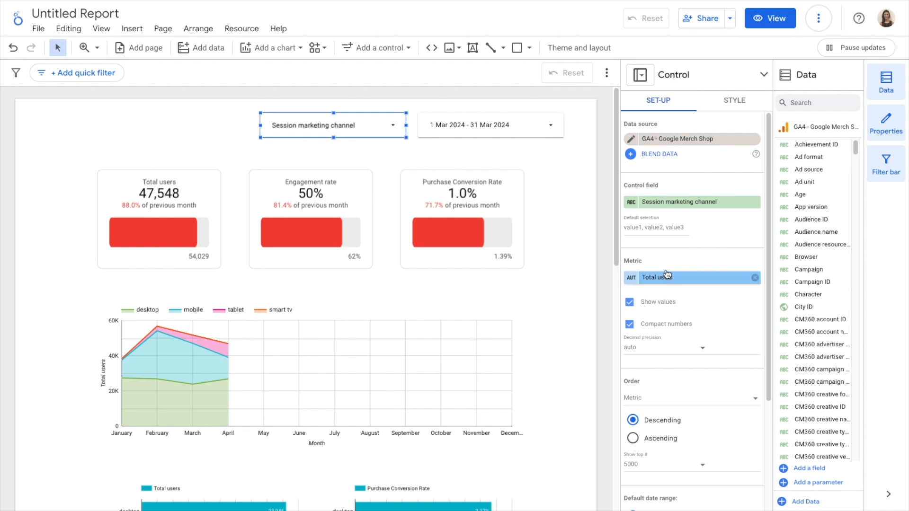
Step: Rename the drop-down control's metric to Users and check the channel list shows the new label
left_click(388, 124)
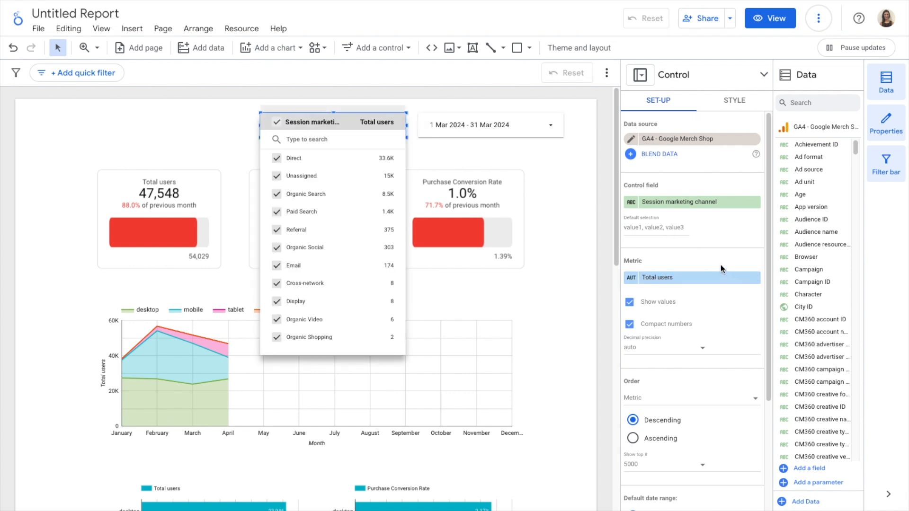
left_click(687, 254)
left_click(635, 278)
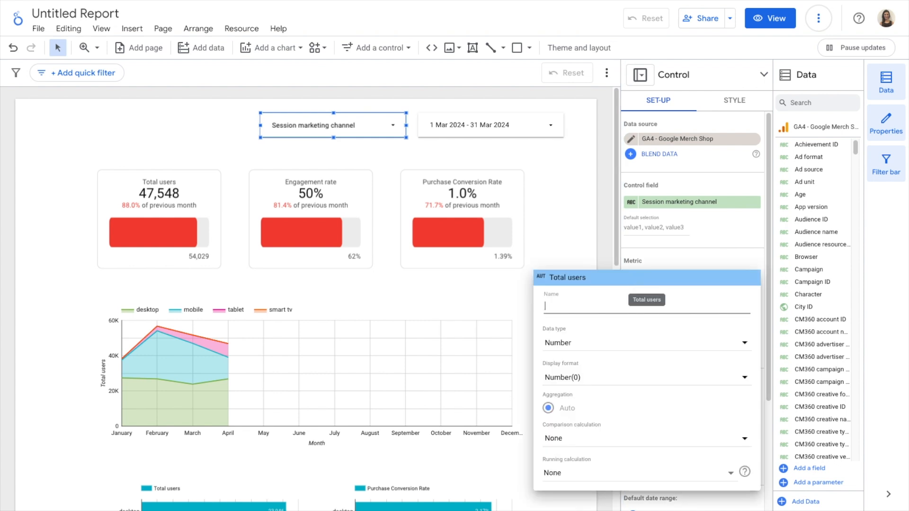
type("Useers")
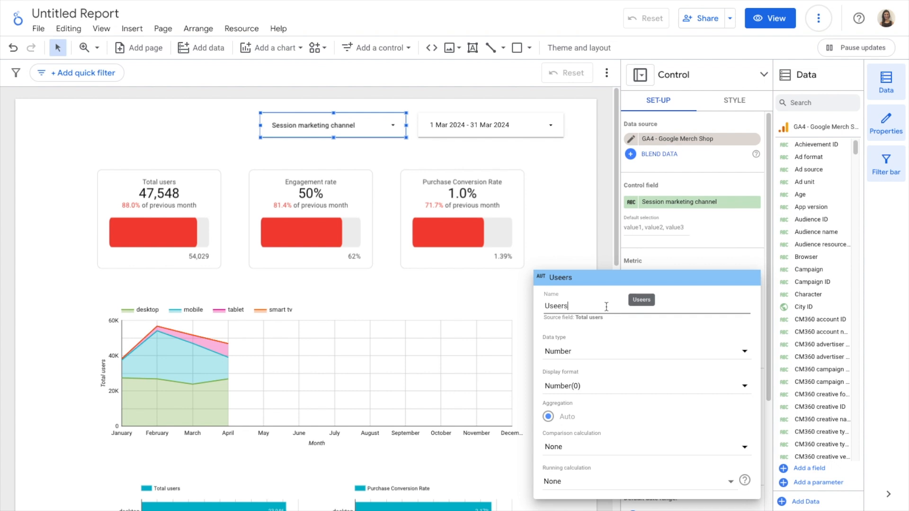
left_click(561, 307)
key("BackSpace")
left_click(721, 254)
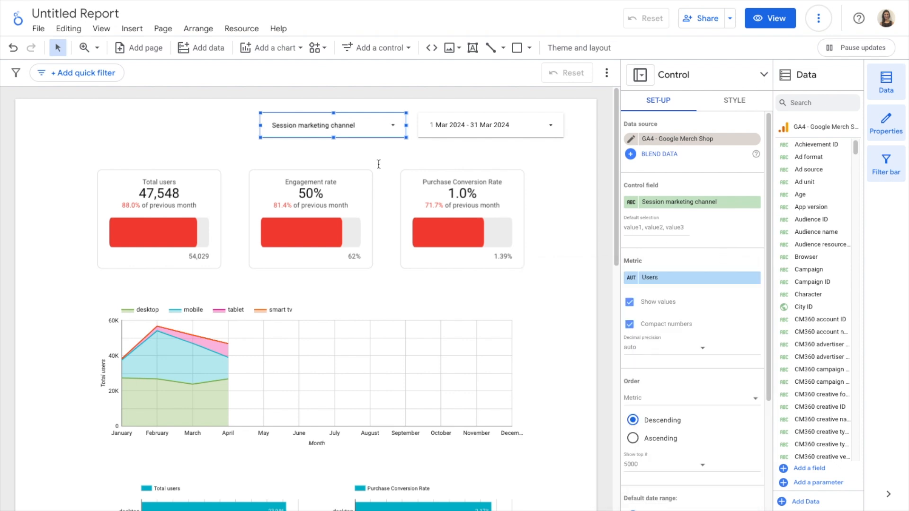
left_click(365, 123)
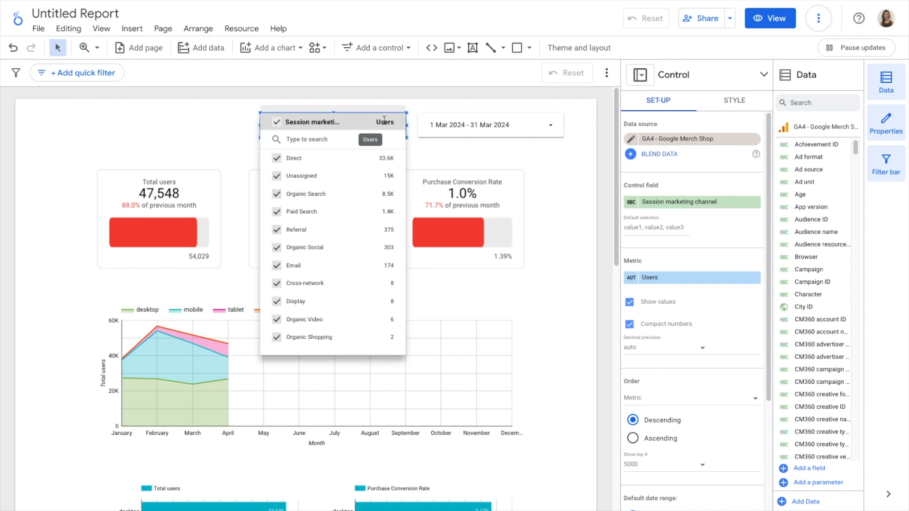
left_click(723, 226)
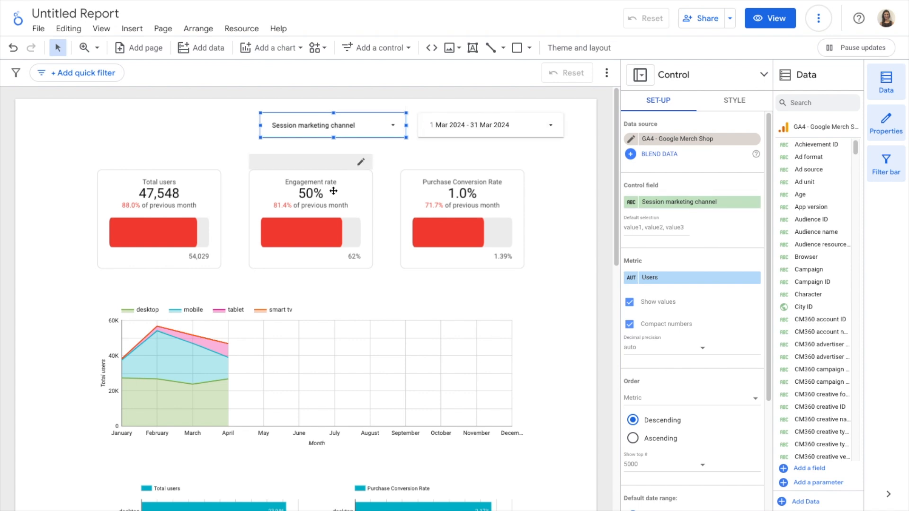
Step: Try renaming the engagement rate scorecard's metric to Engagement %, then clear the custom name again
left_click(365, 195)
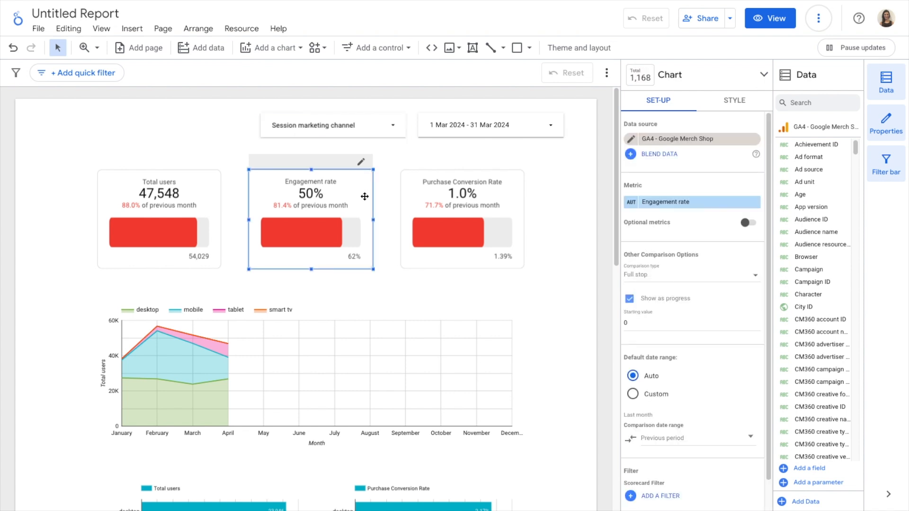
left_click(632, 202)
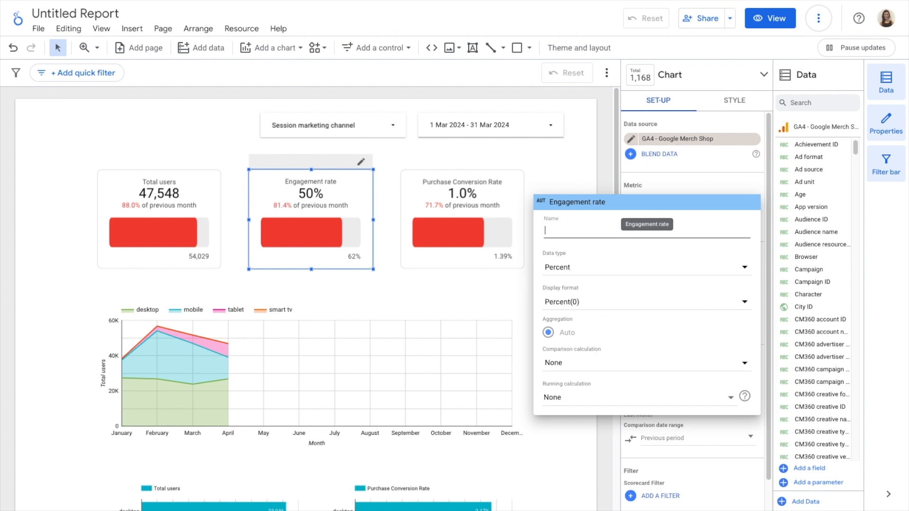
type("Engagement %")
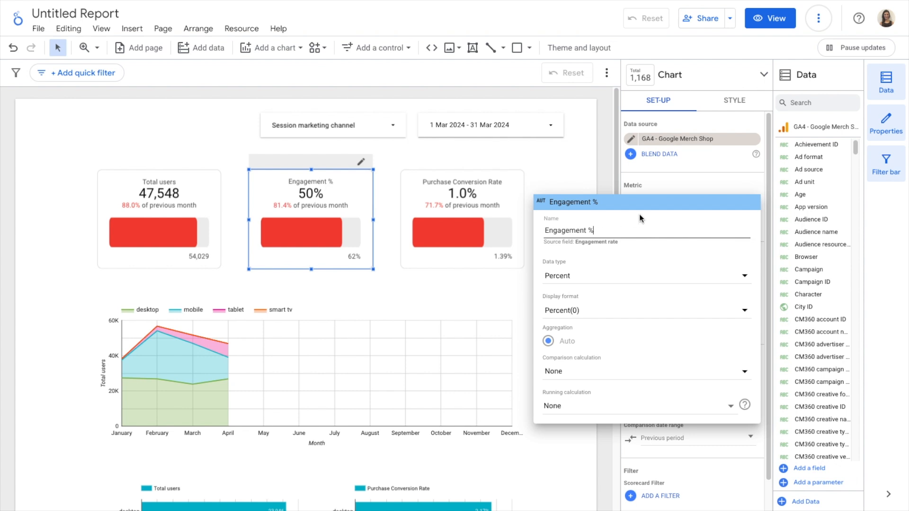
double_click(606, 231)
triple_click(606, 231)
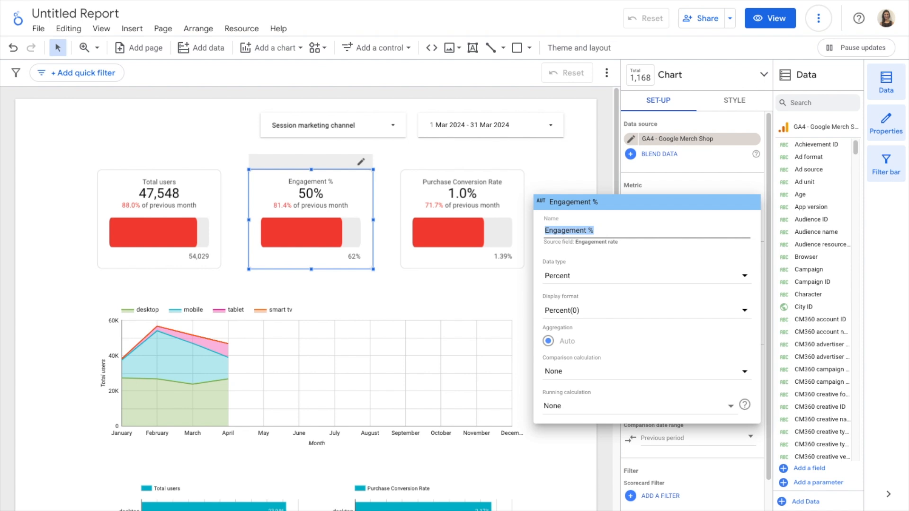
key("BackSpace")
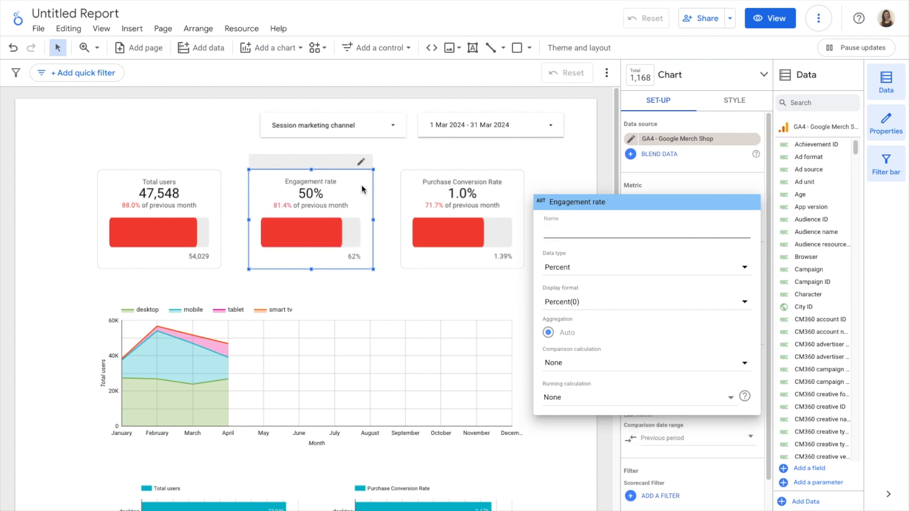